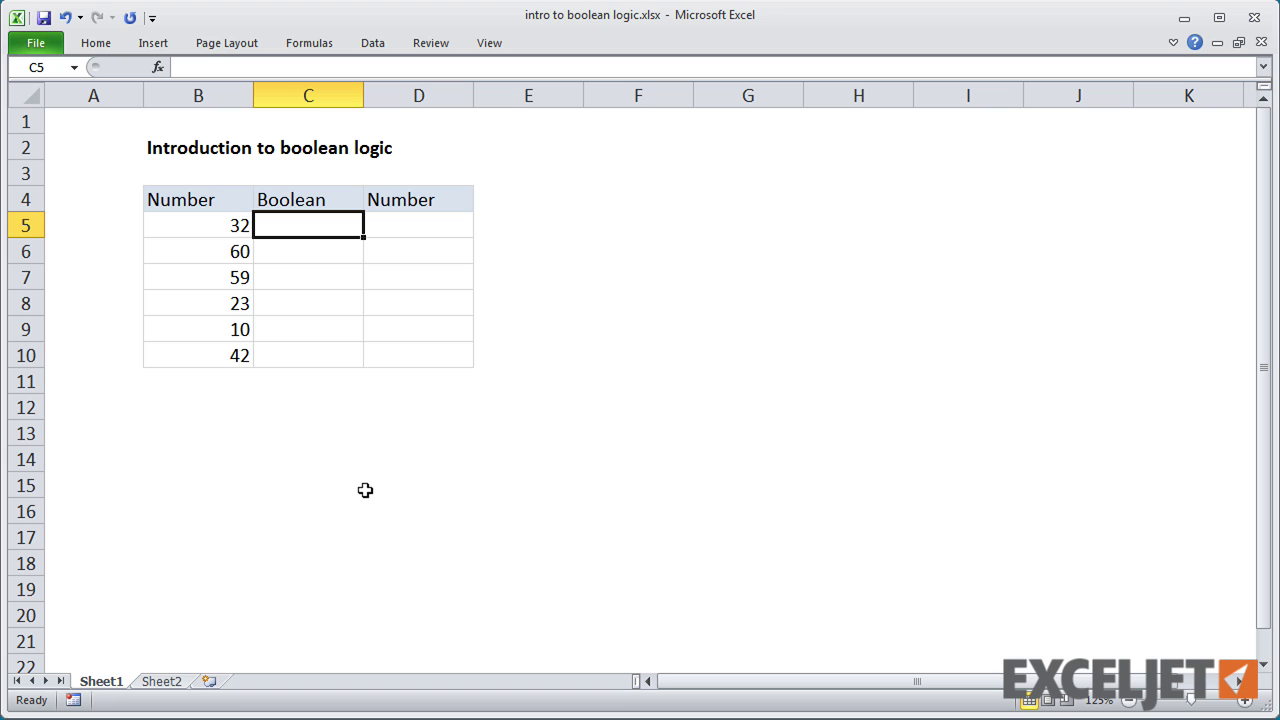
- Enter =B5>30 in C5 and copy it down the Boolean column to C10
type("=")
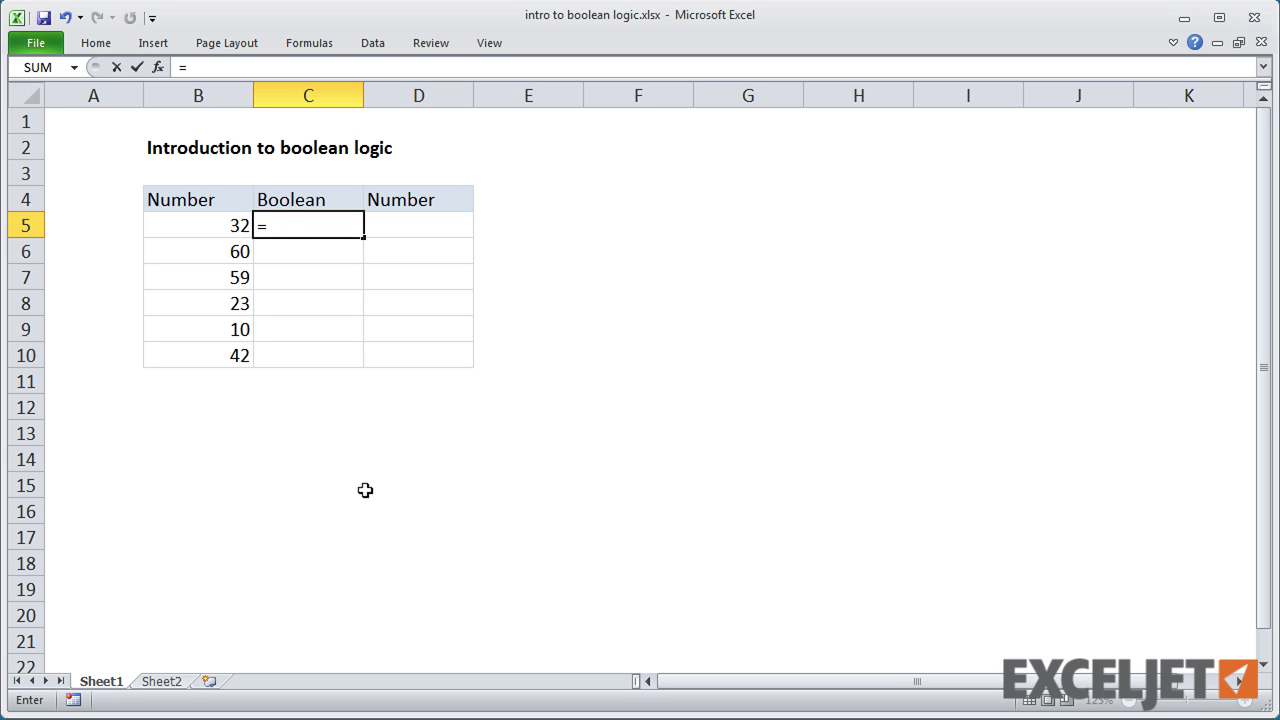
key("Left")
type(">3")
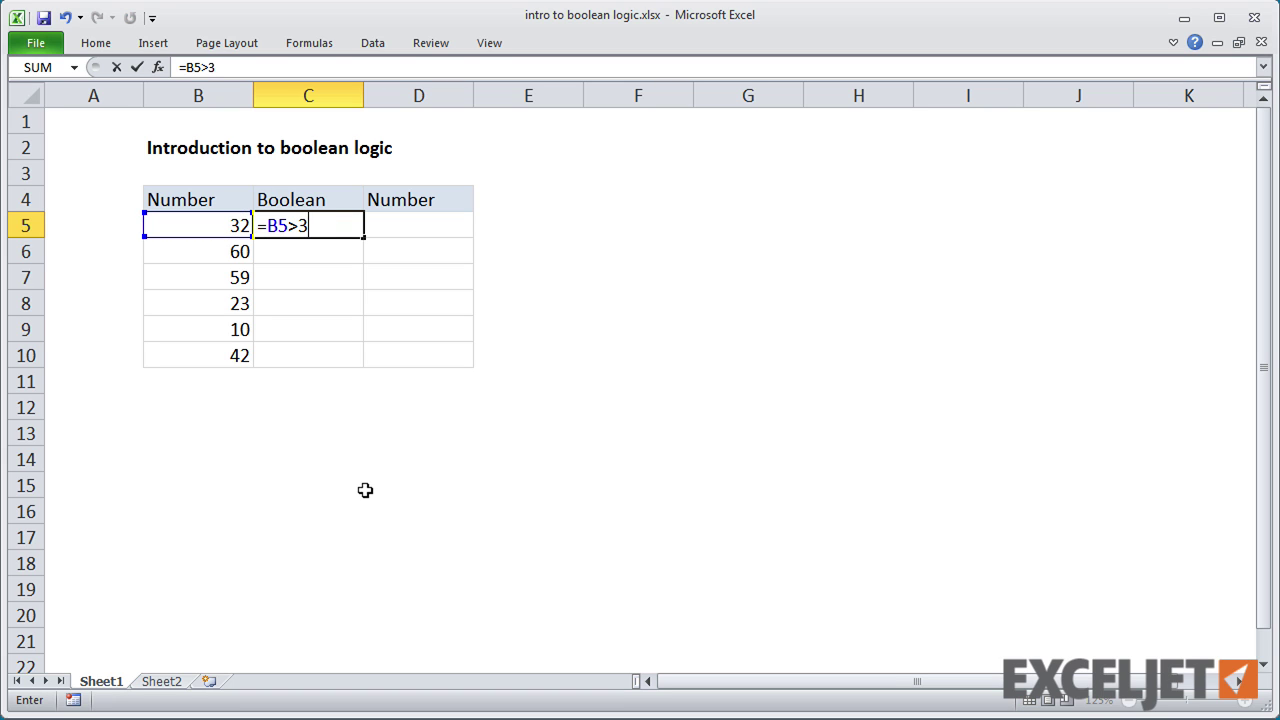
type("0")
key("ctrl+Return")
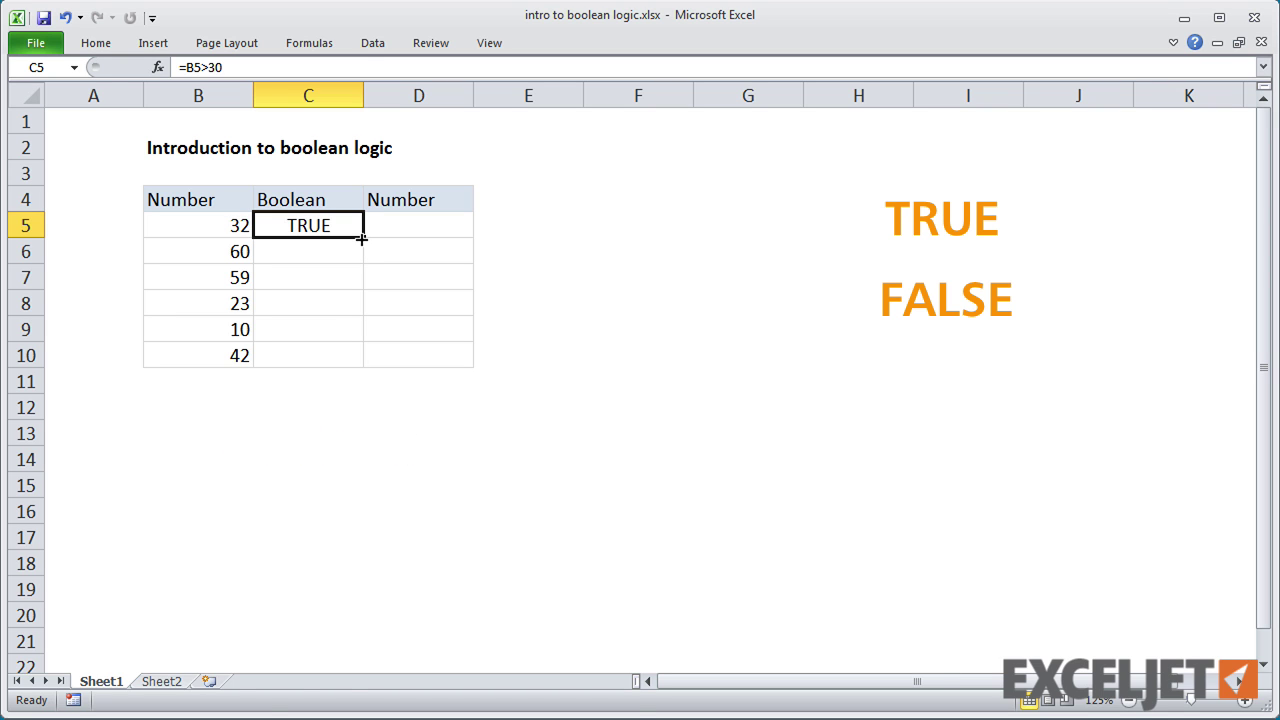
double_click(361, 239)
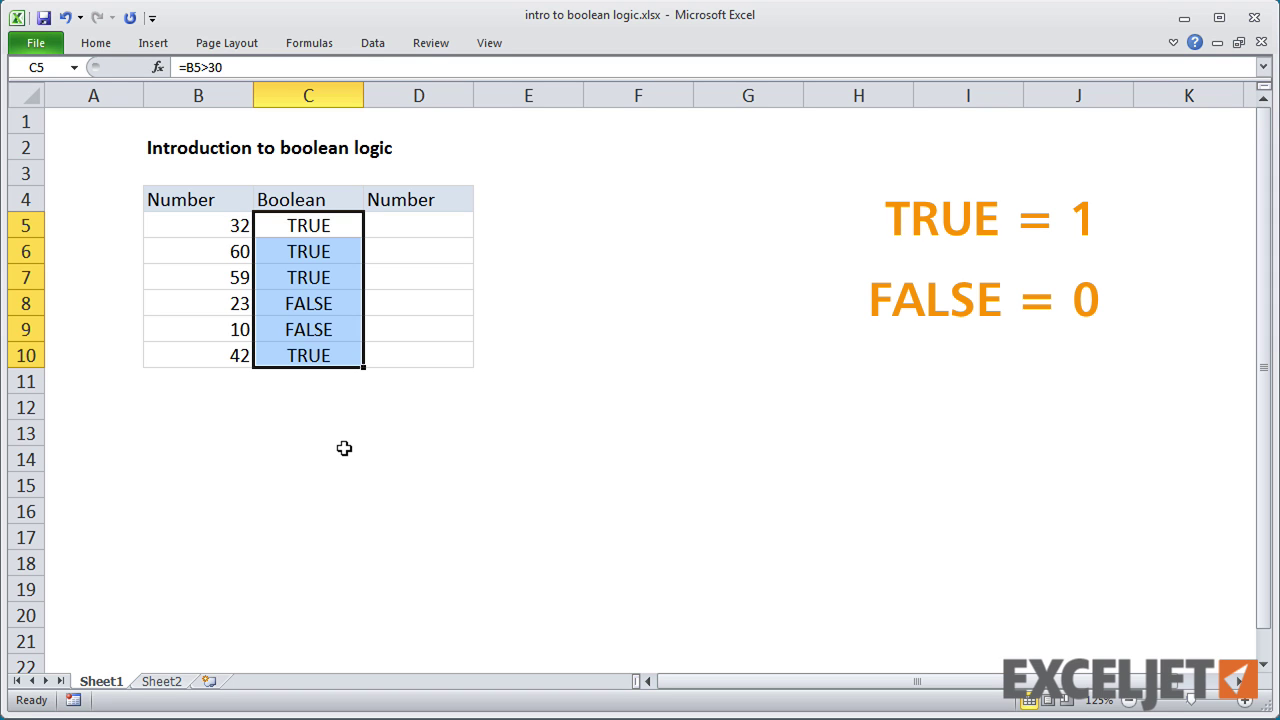
- Enter =C5+0 in D5 and fill it down to D10, converting TRUE/FALSE to 1/0
key("Right")
type("=")
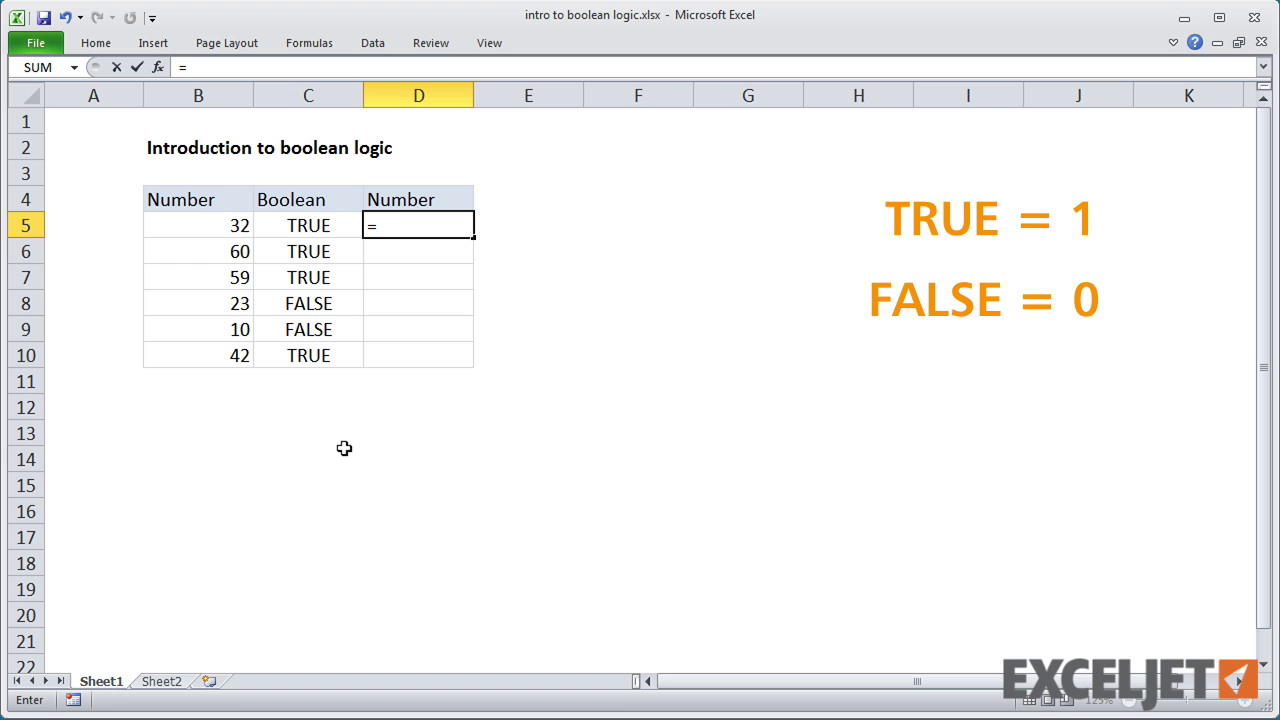
key("Left")
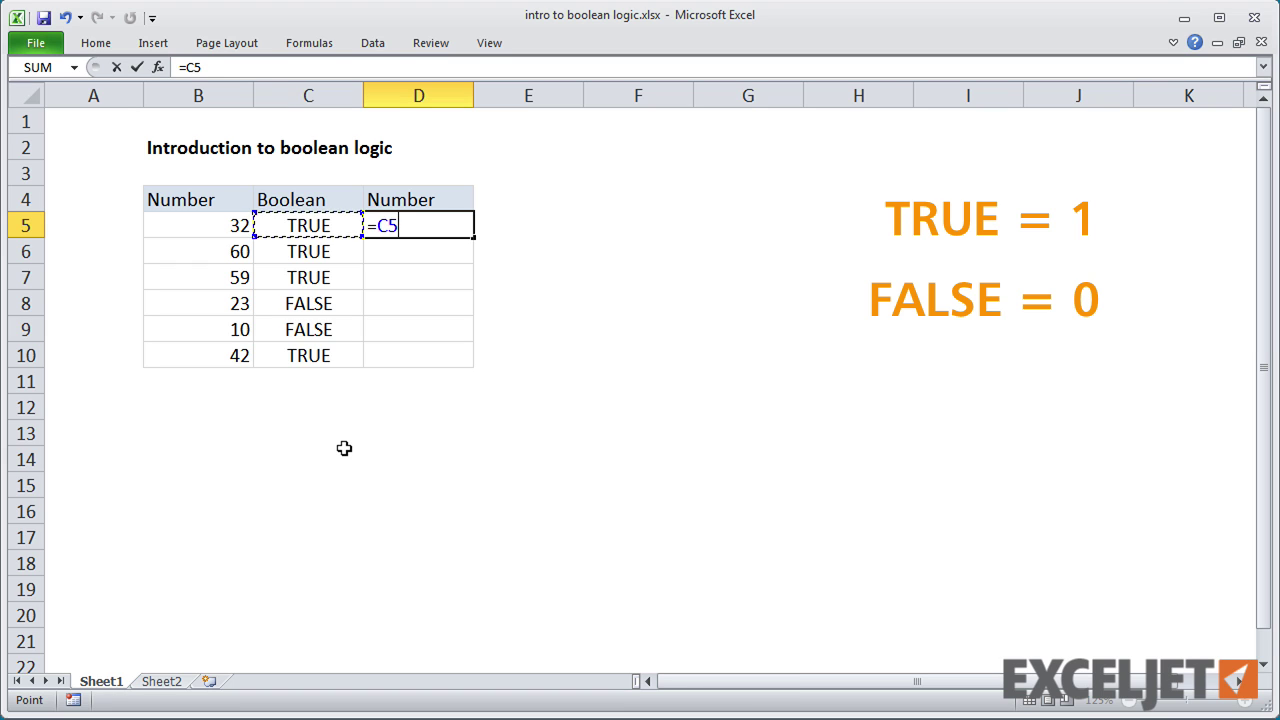
type("+0")
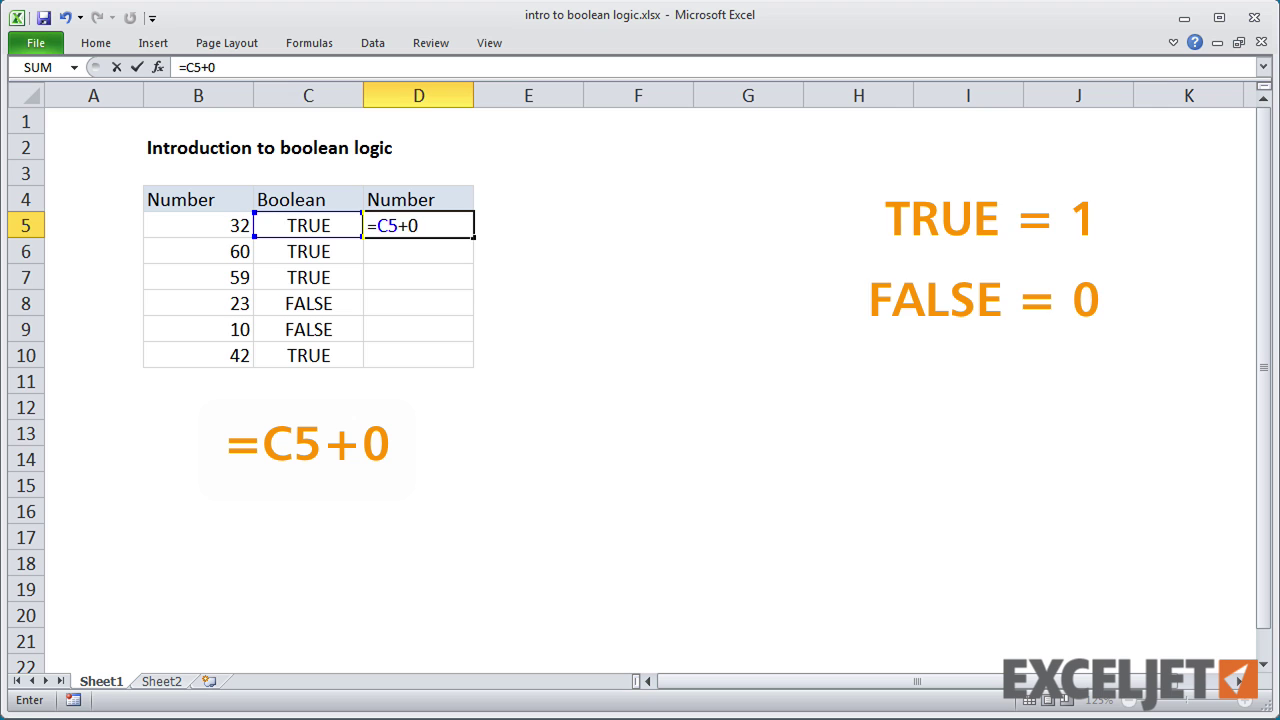
key("ctrl+Return")
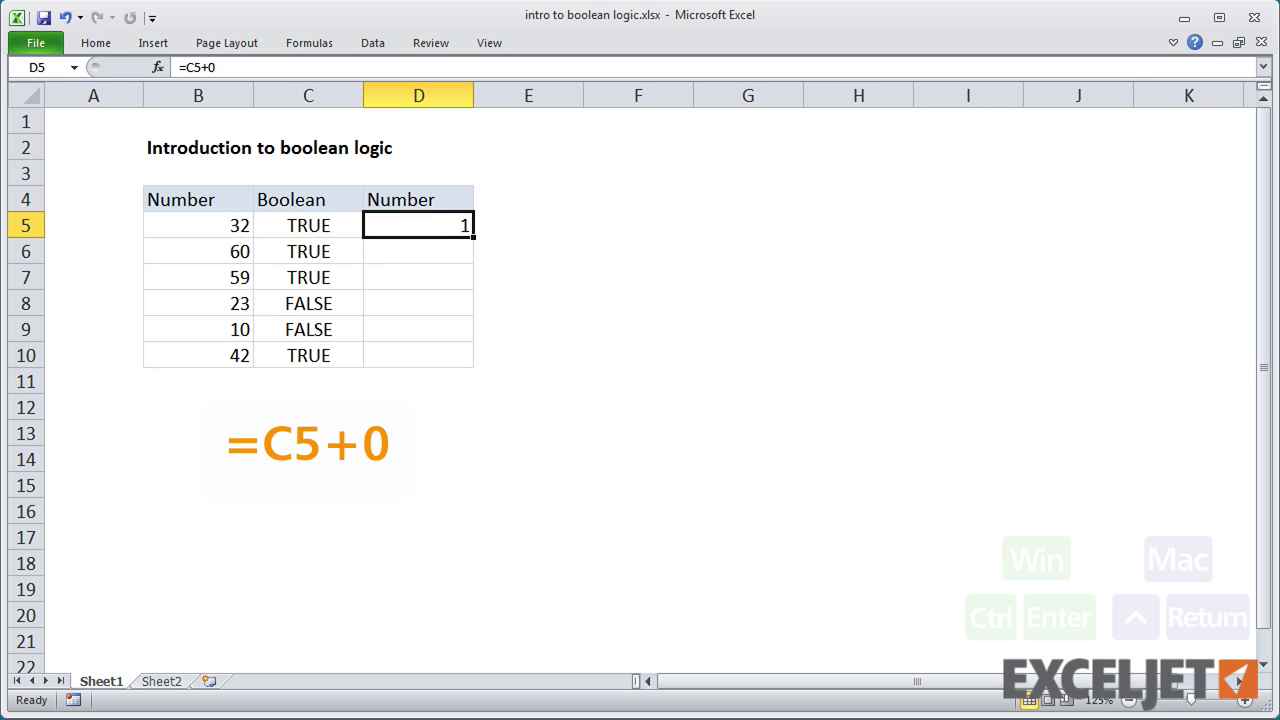
double_click(475, 239)
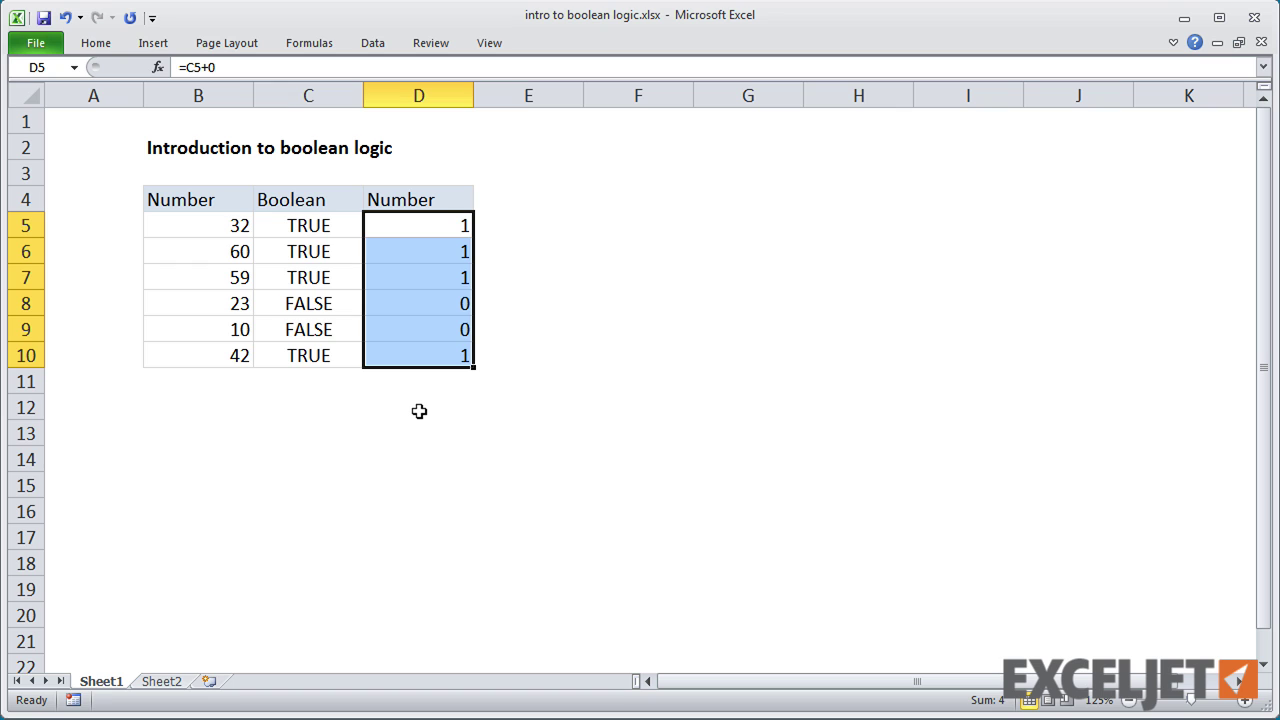
- On Sheet2, enter =IF(C5>10000,500,0) in D5 and fill it down for every salesperson
left_click(163, 681)
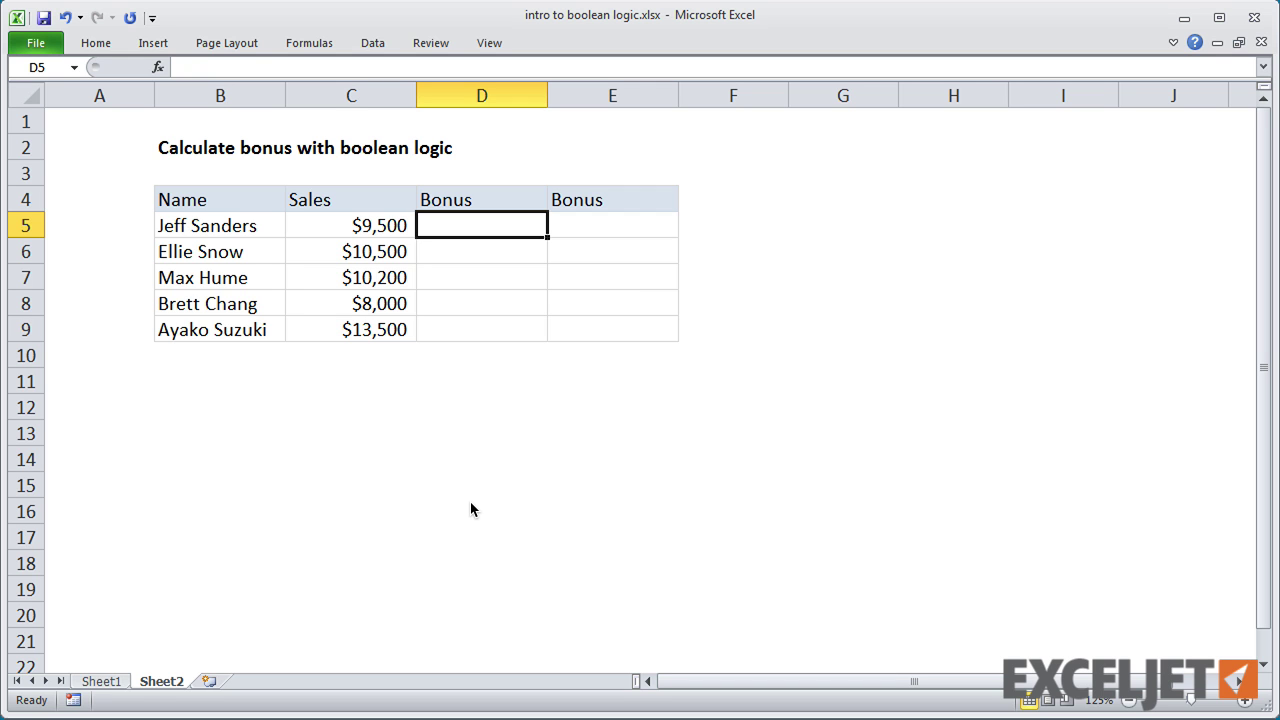
type("=IF")
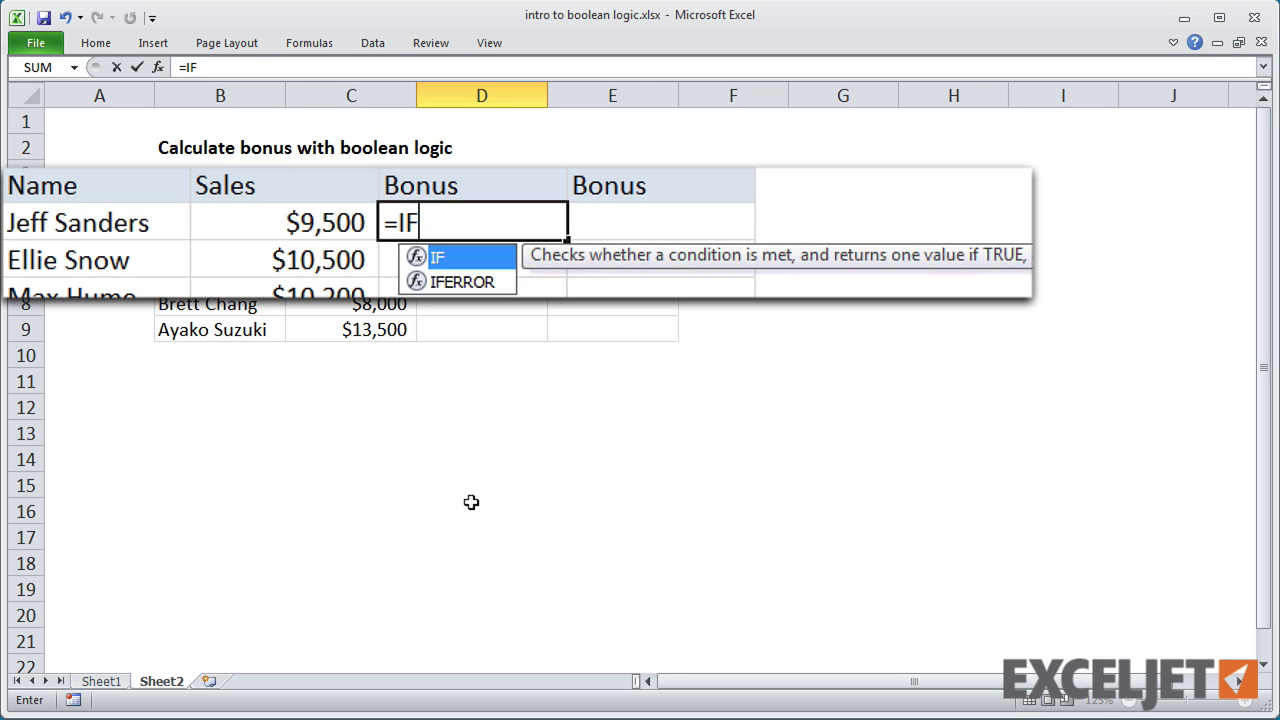
type("(")
key("Left")
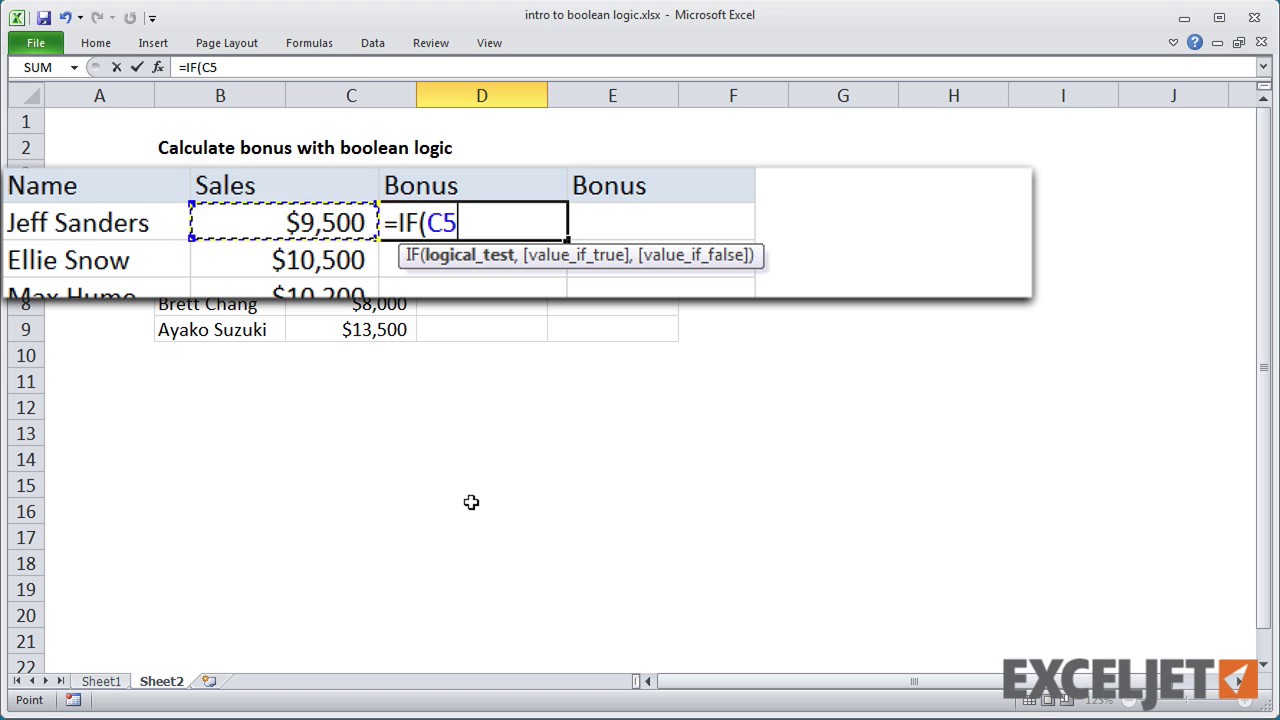
type(">1")
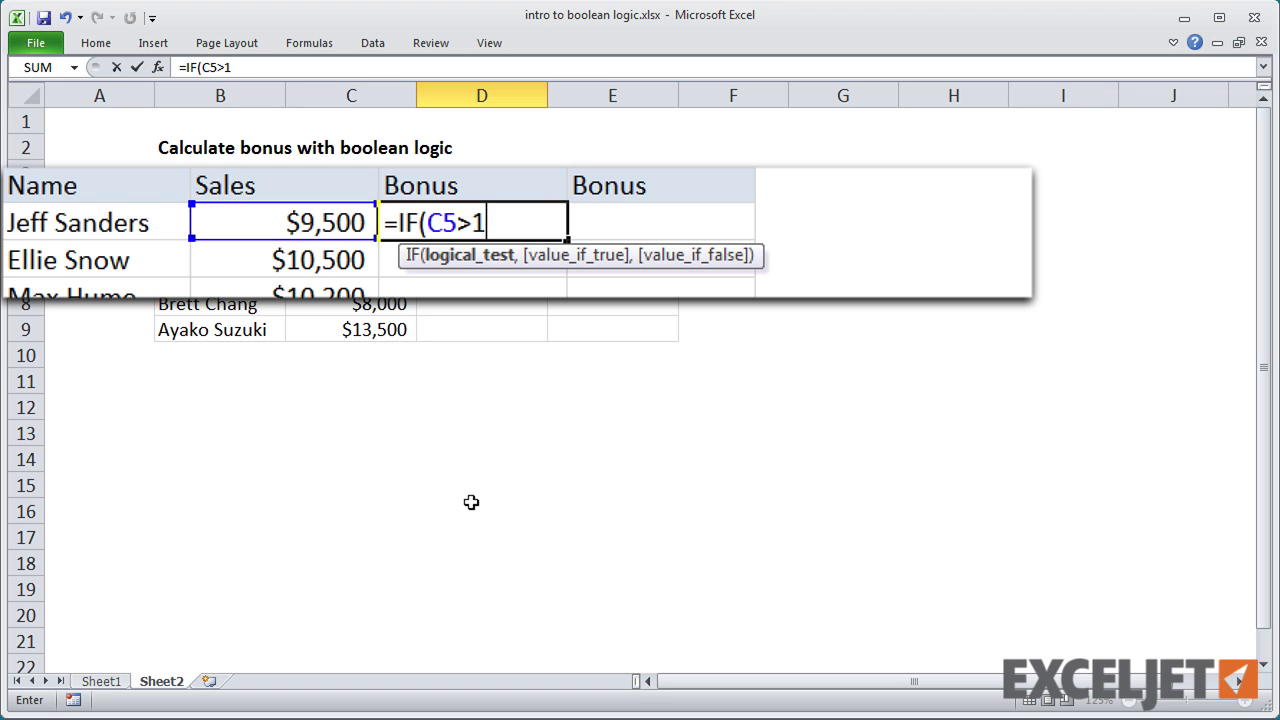
type("0000,")
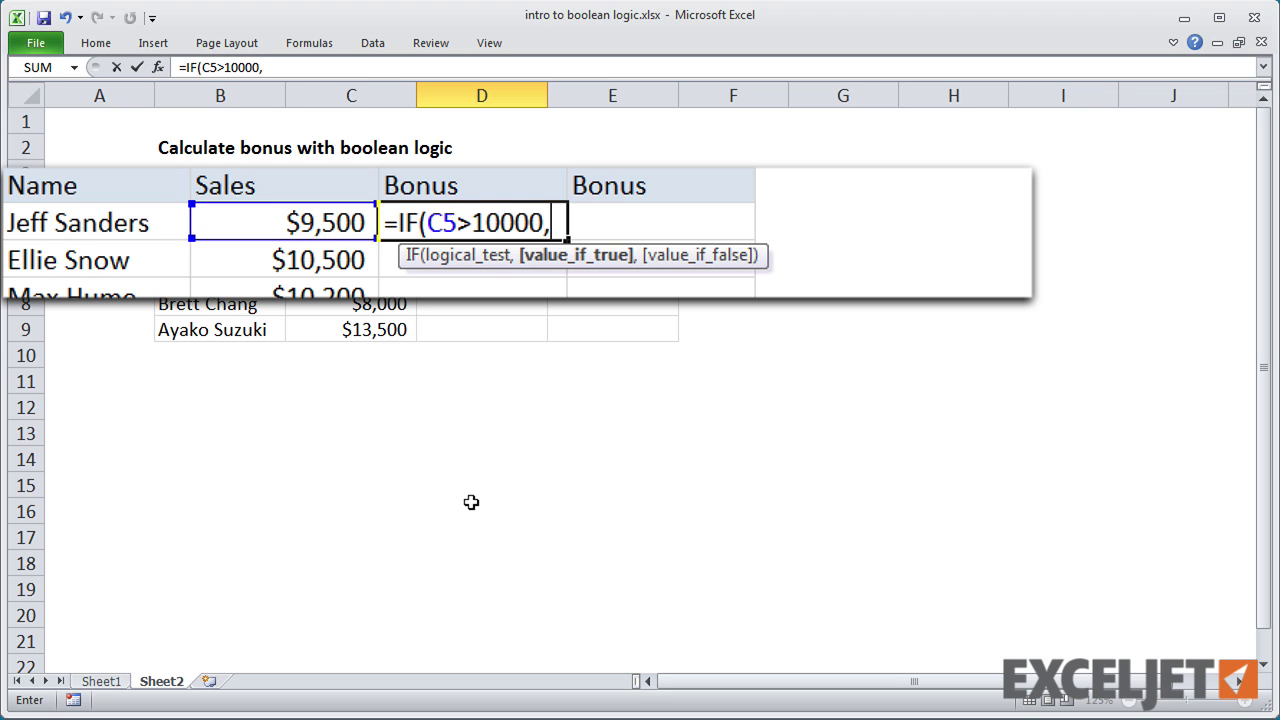
type("500")
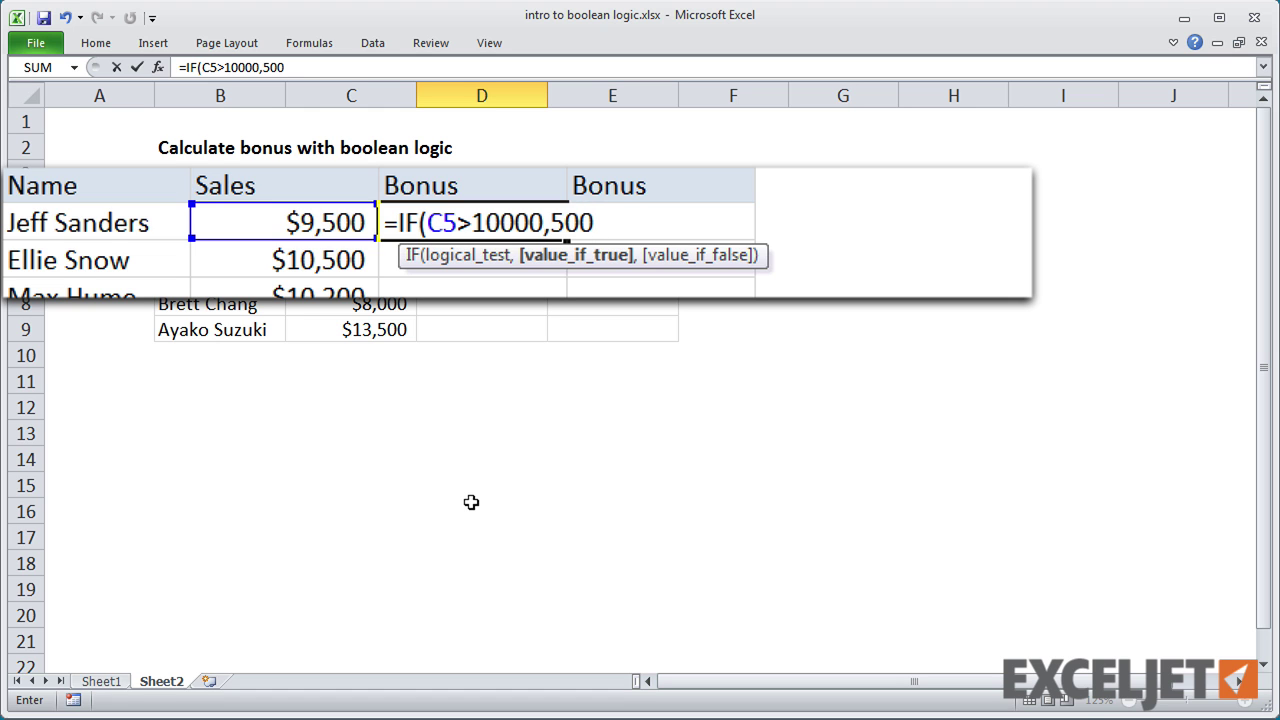
type(",0)")
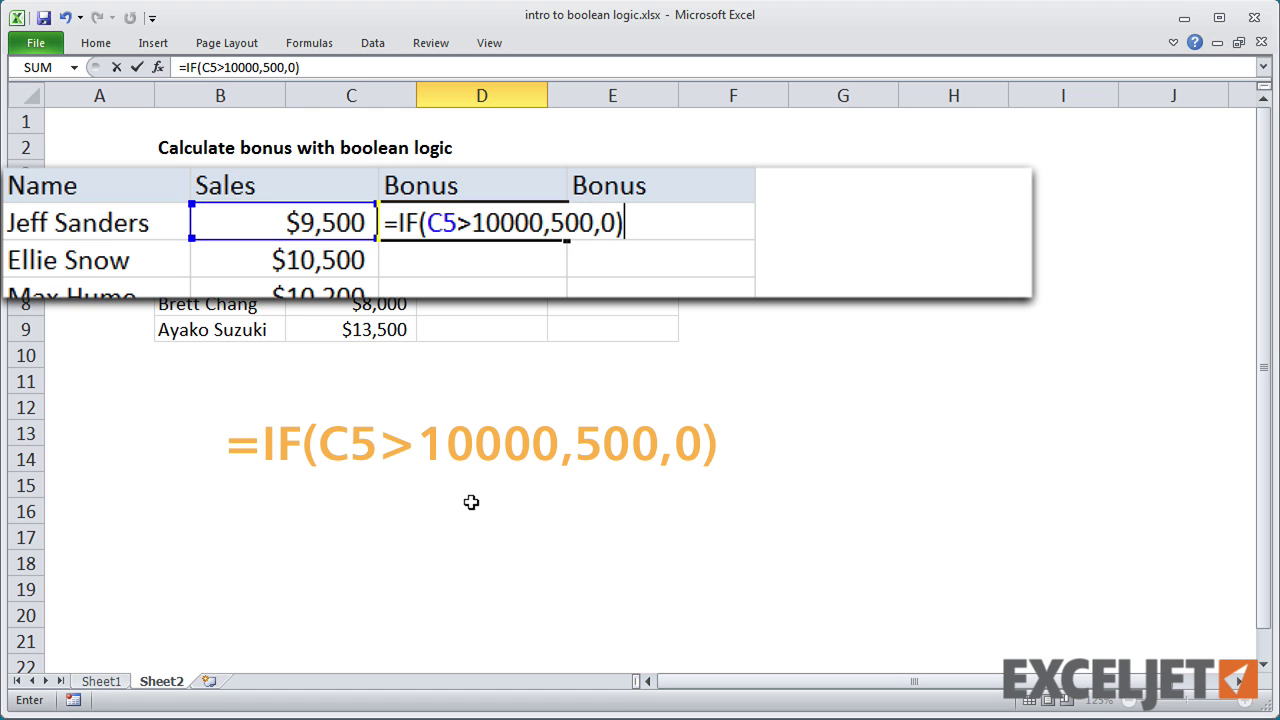
key("ctrl+Return")
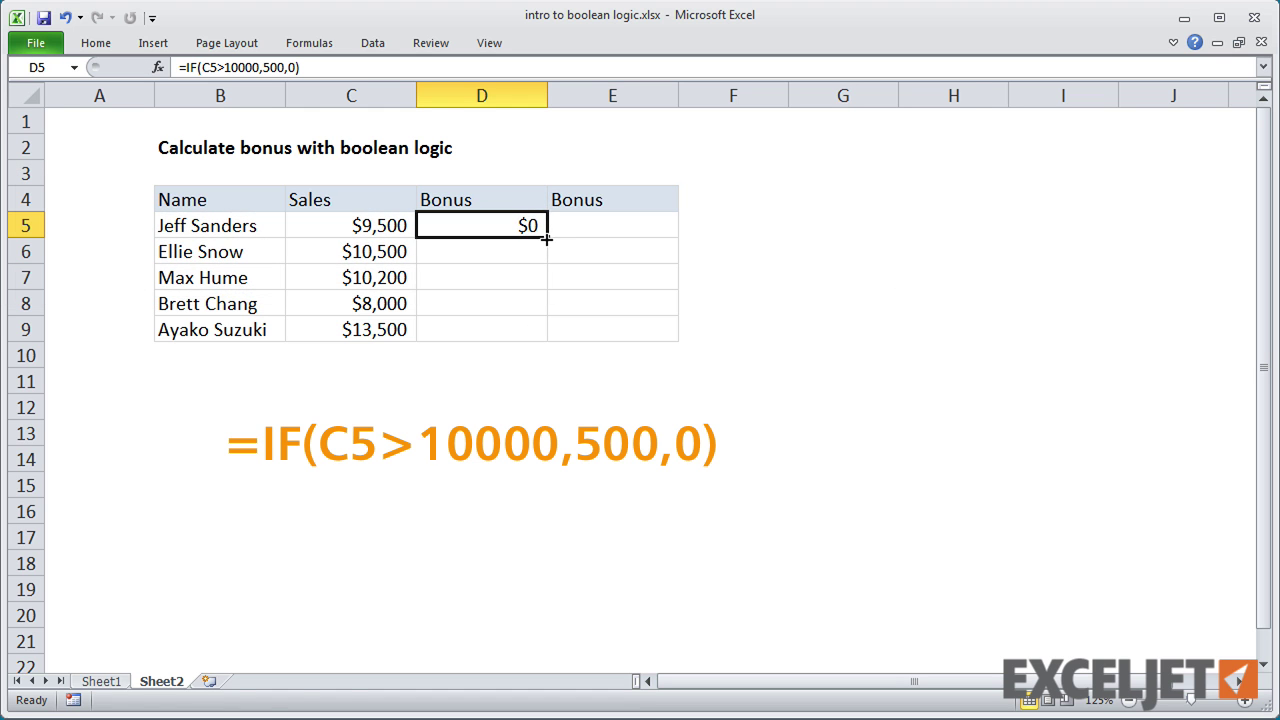
double_click(547, 239)
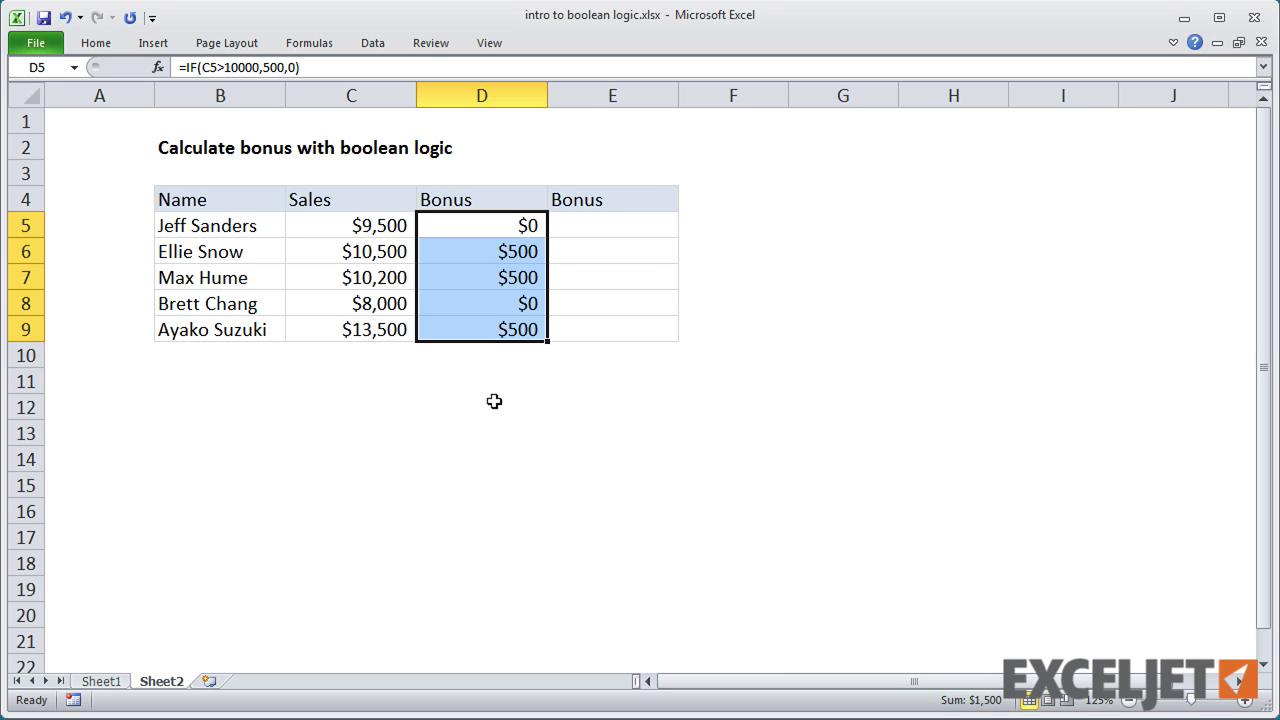
- Evaluate the C5>10000 condition inside D5's formula with F9, leaving the formula unchanged
left_click(195, 68)
left_click(233, 88)
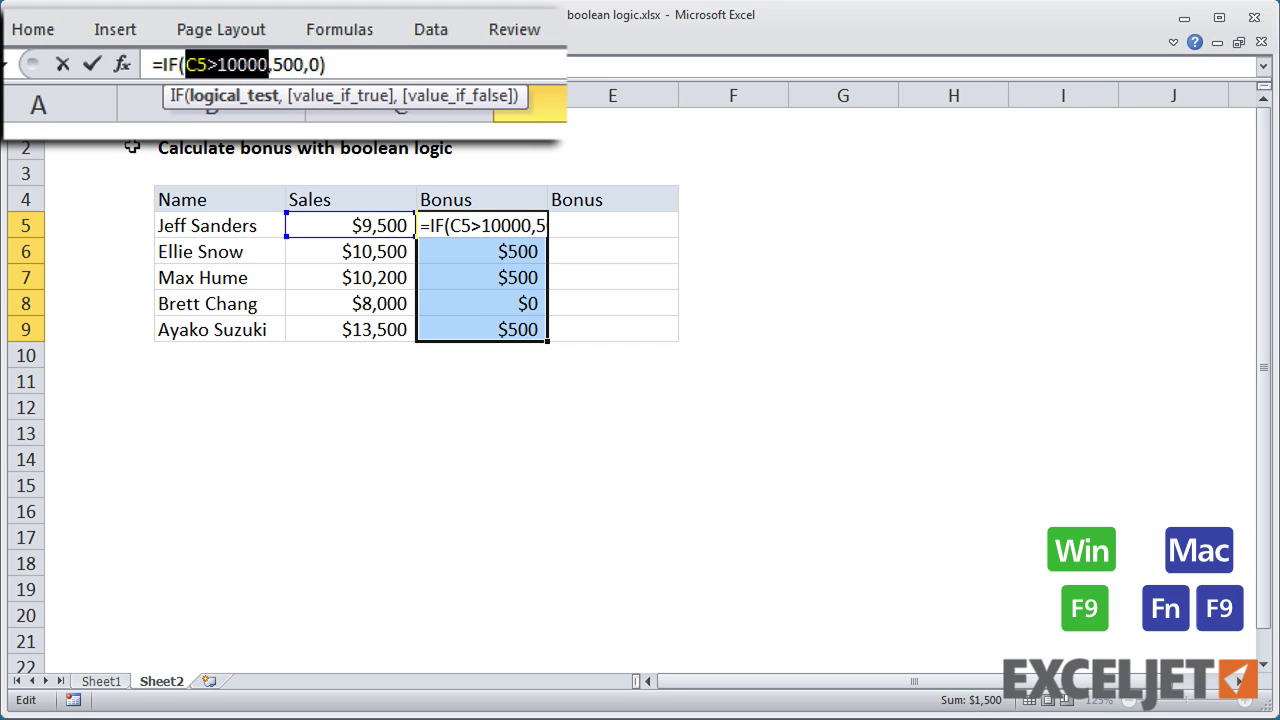
key("F9")
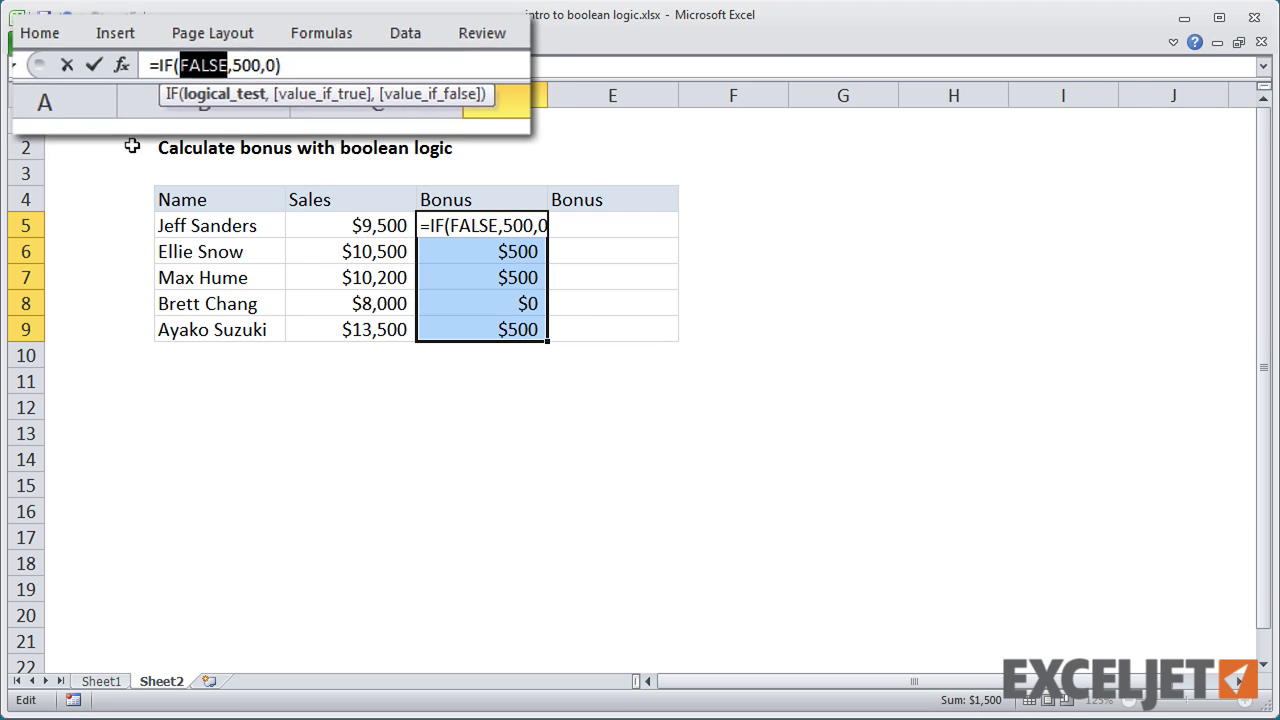
key("Escape")
- Enter =(C5>10000)*500 in E5, fill it down to E9, and compare with D5
key("Right")
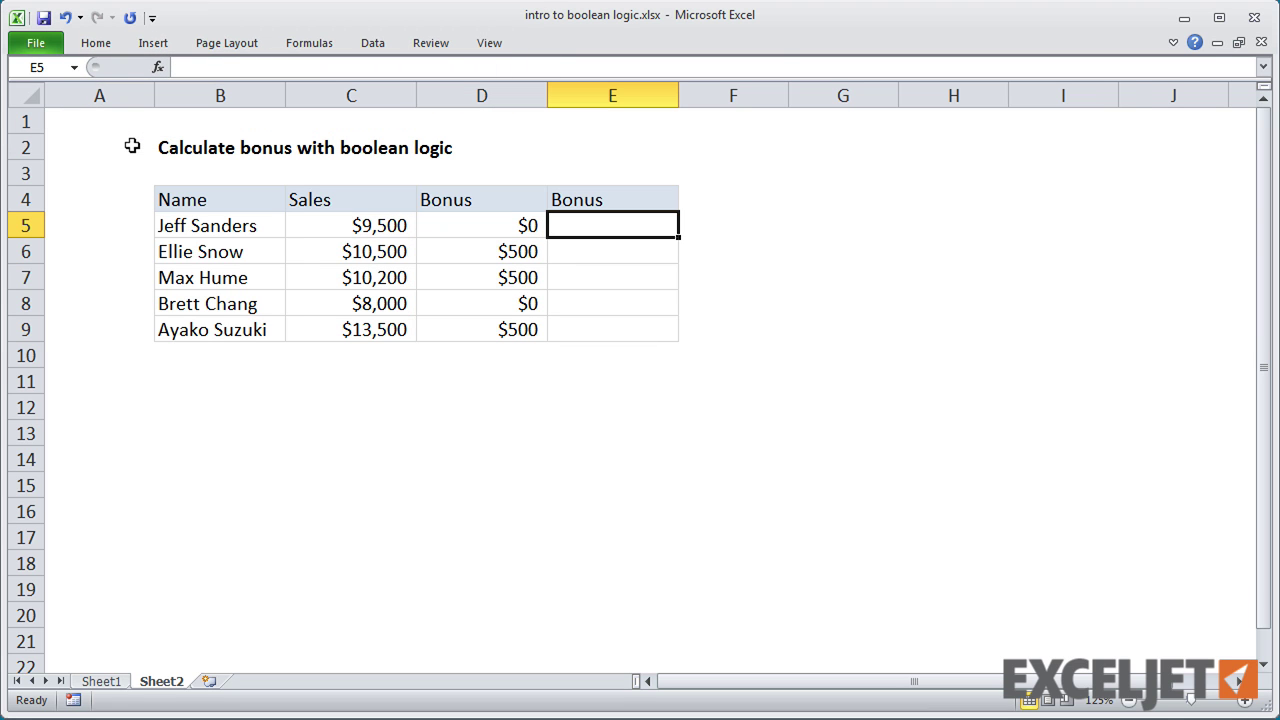
type("=(")
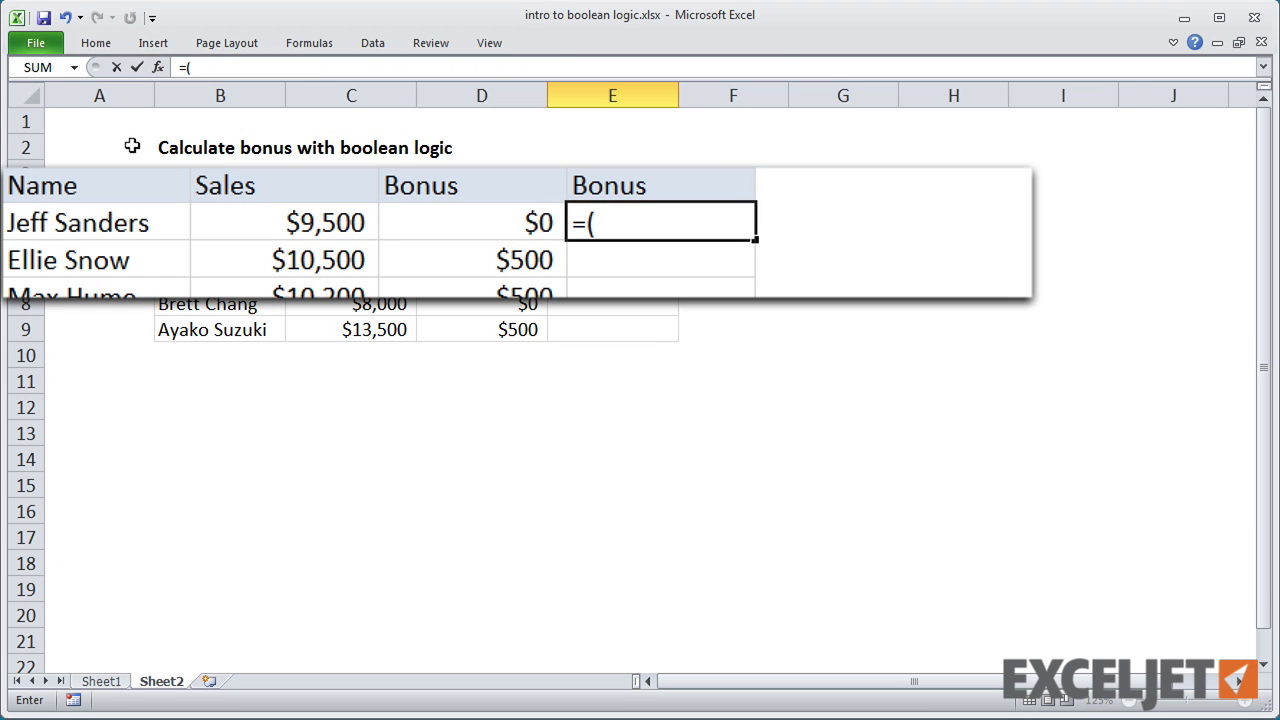
key("Left")
key("Left")
type(">")
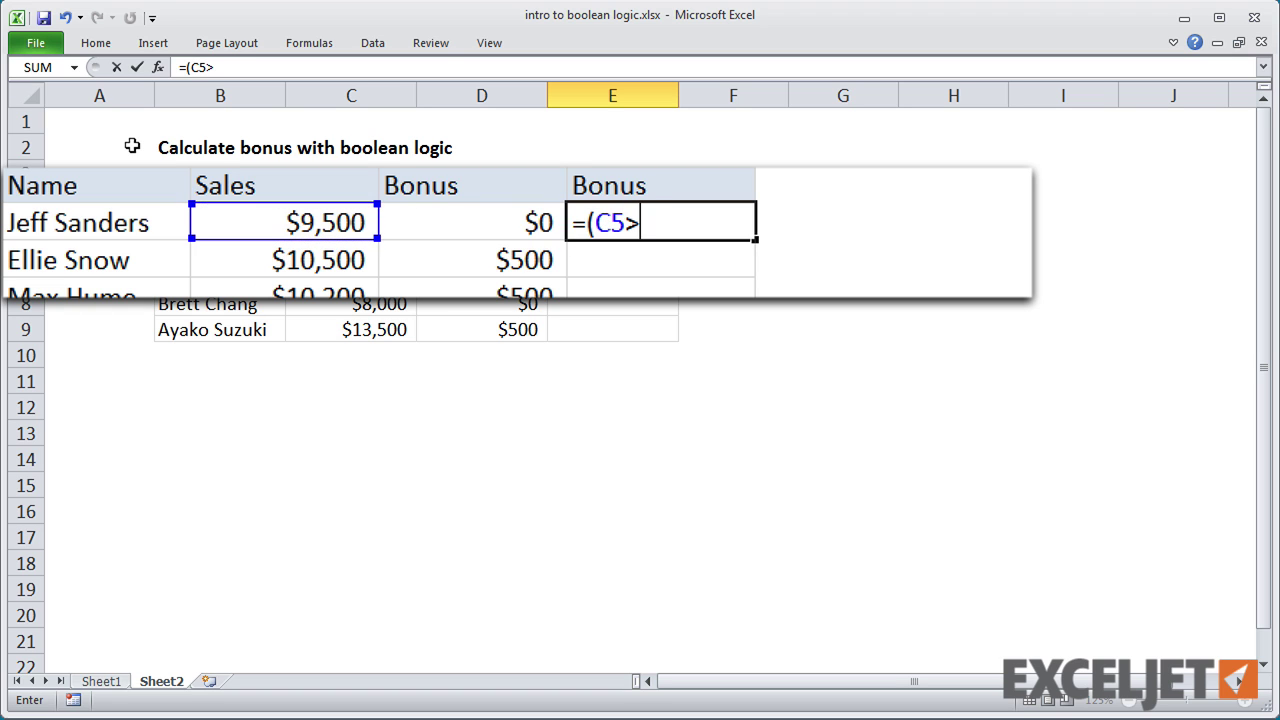
type("10000)")
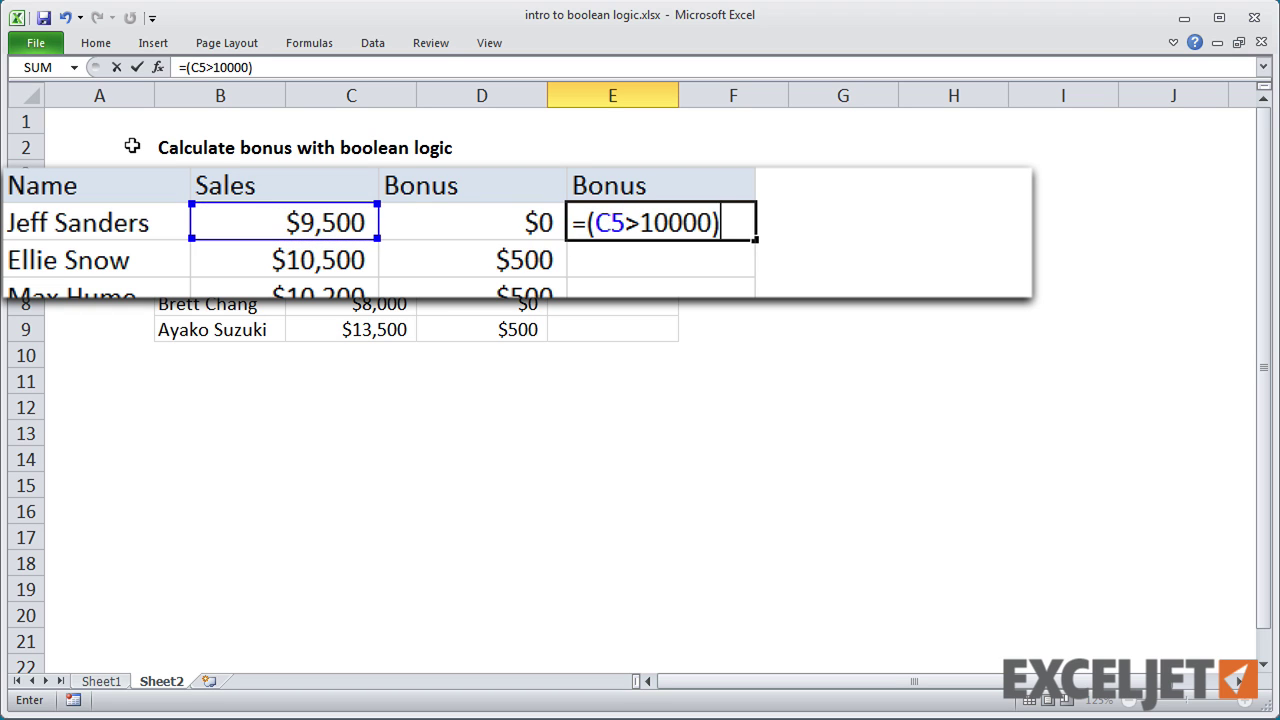
type("*500")
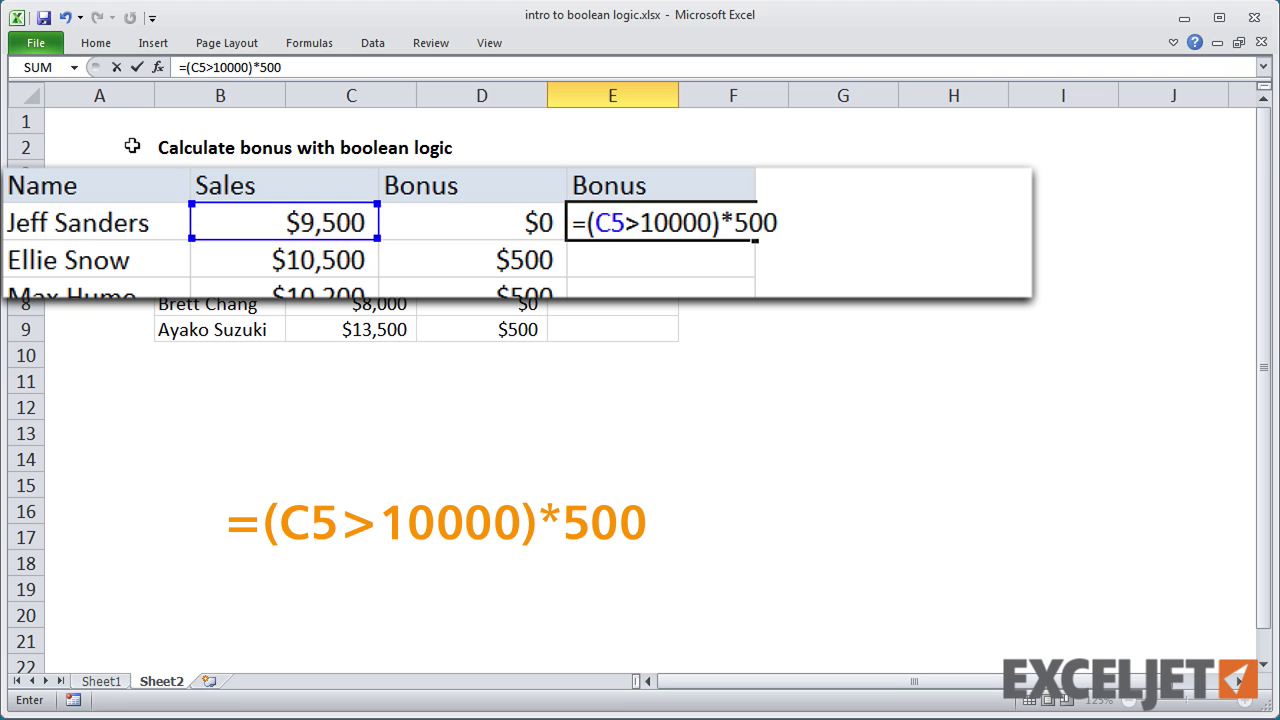
key("ctrl+Return")
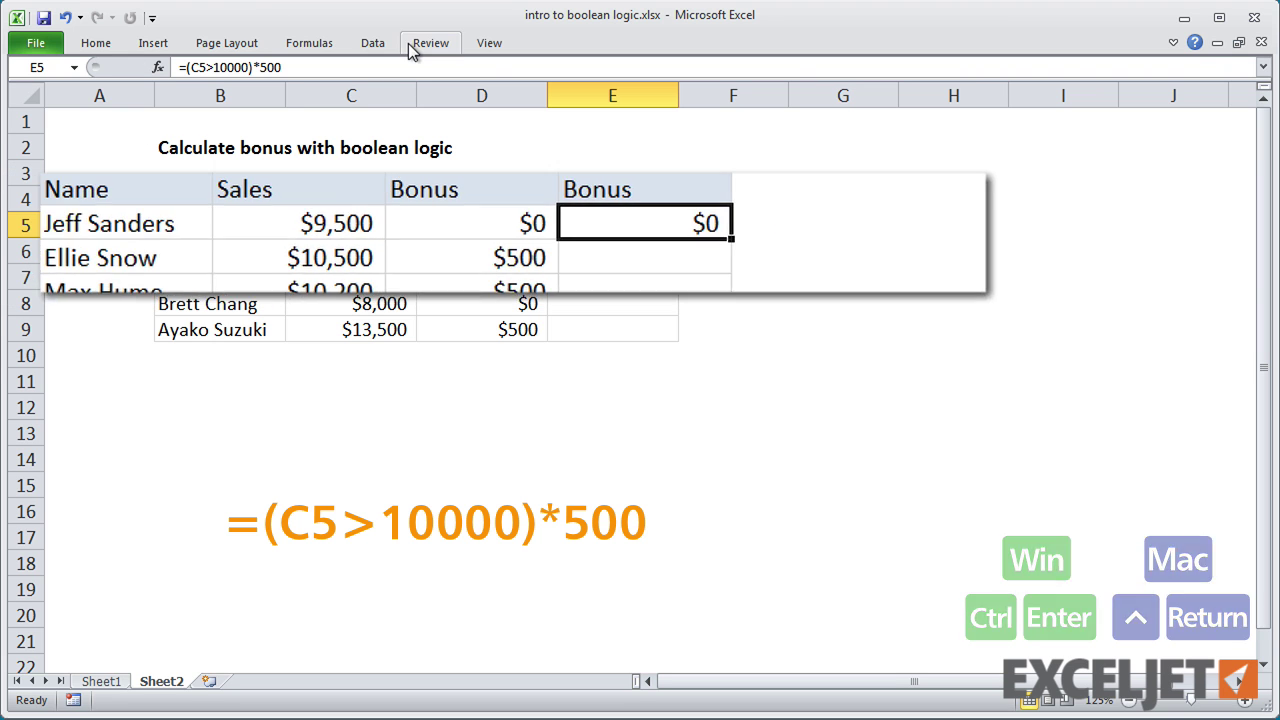
double_click(678, 238)
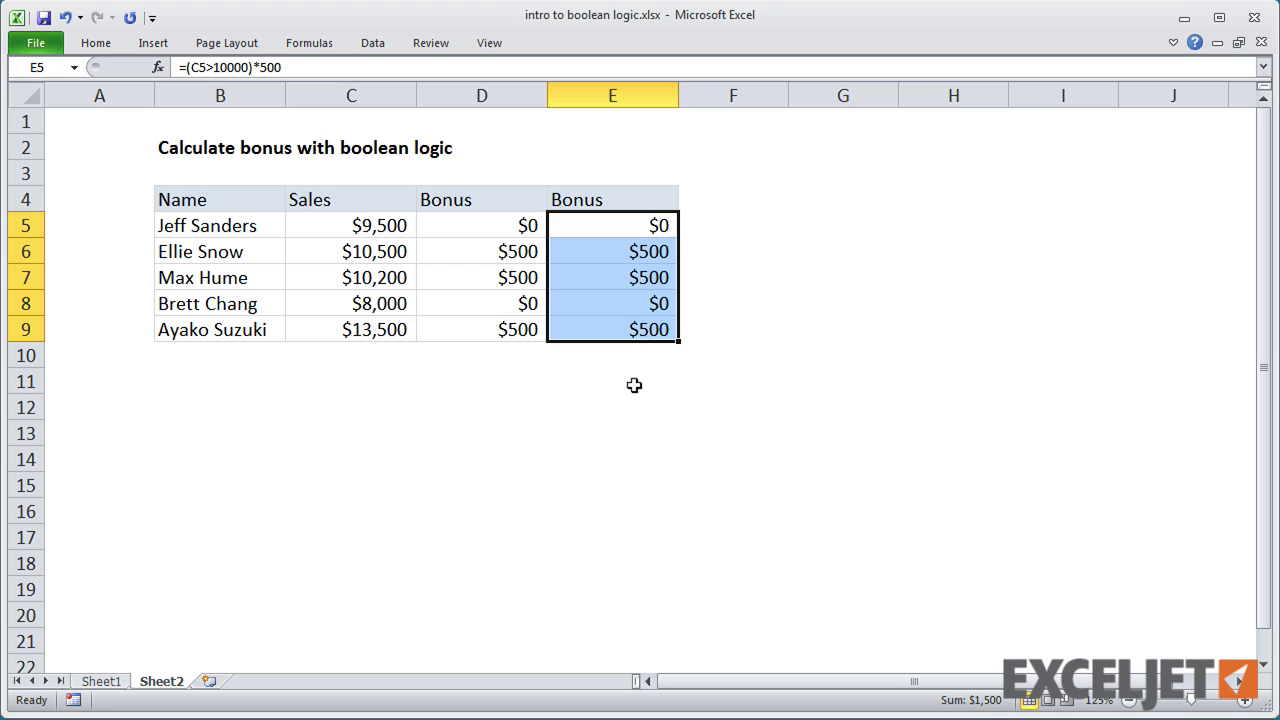
left_click(491, 228)
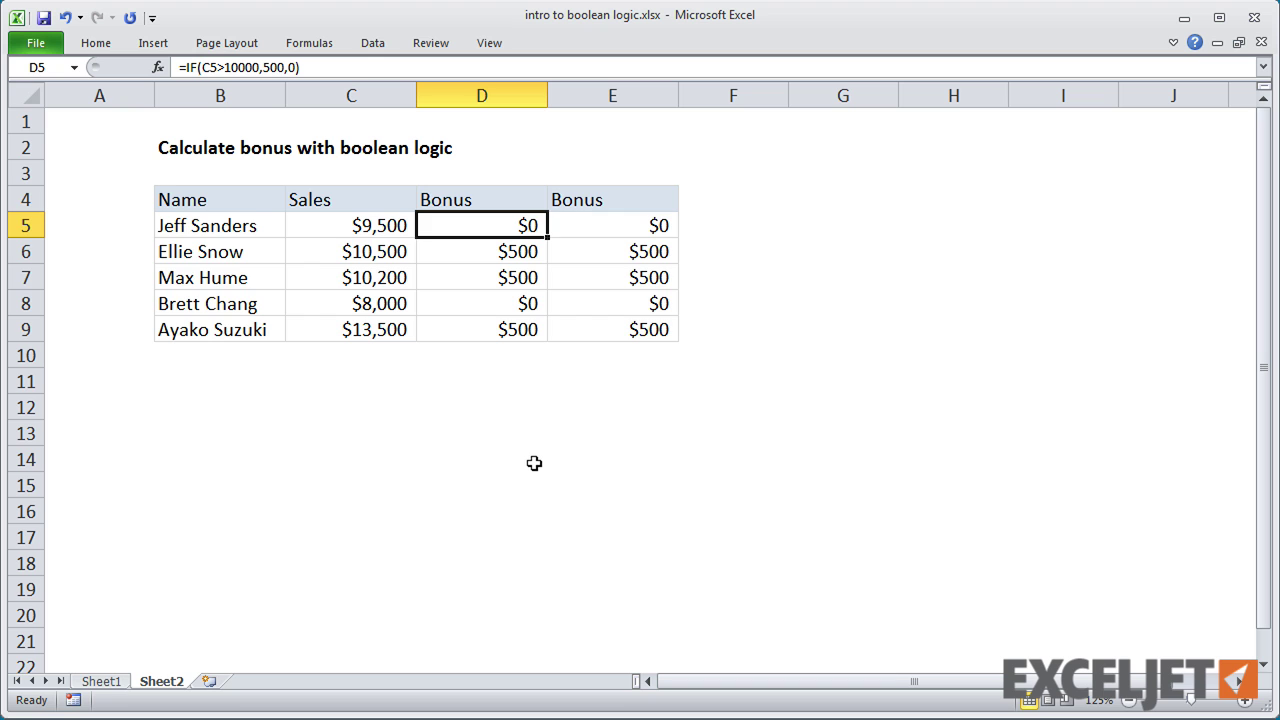
- Enter =IF(C5>12000,500+250,IF(C5>10000,500,0)) in D5 and fill it down to D9
type("=")
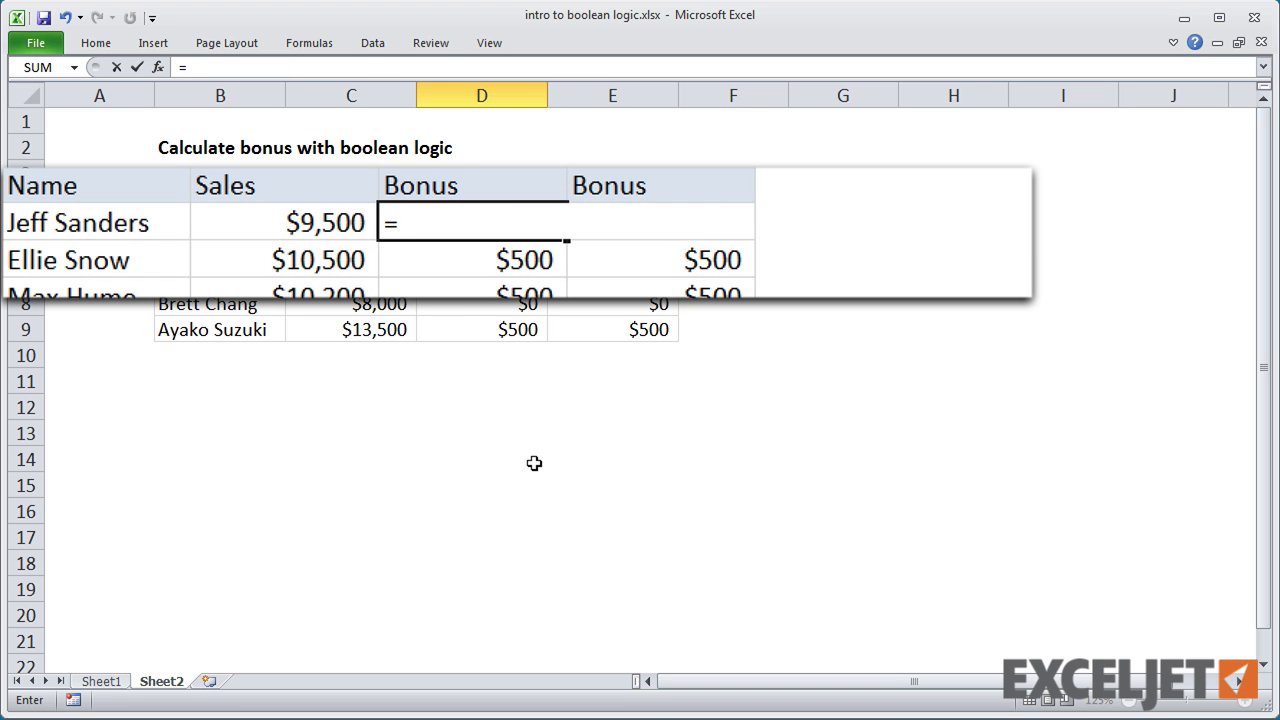
type("IF(")
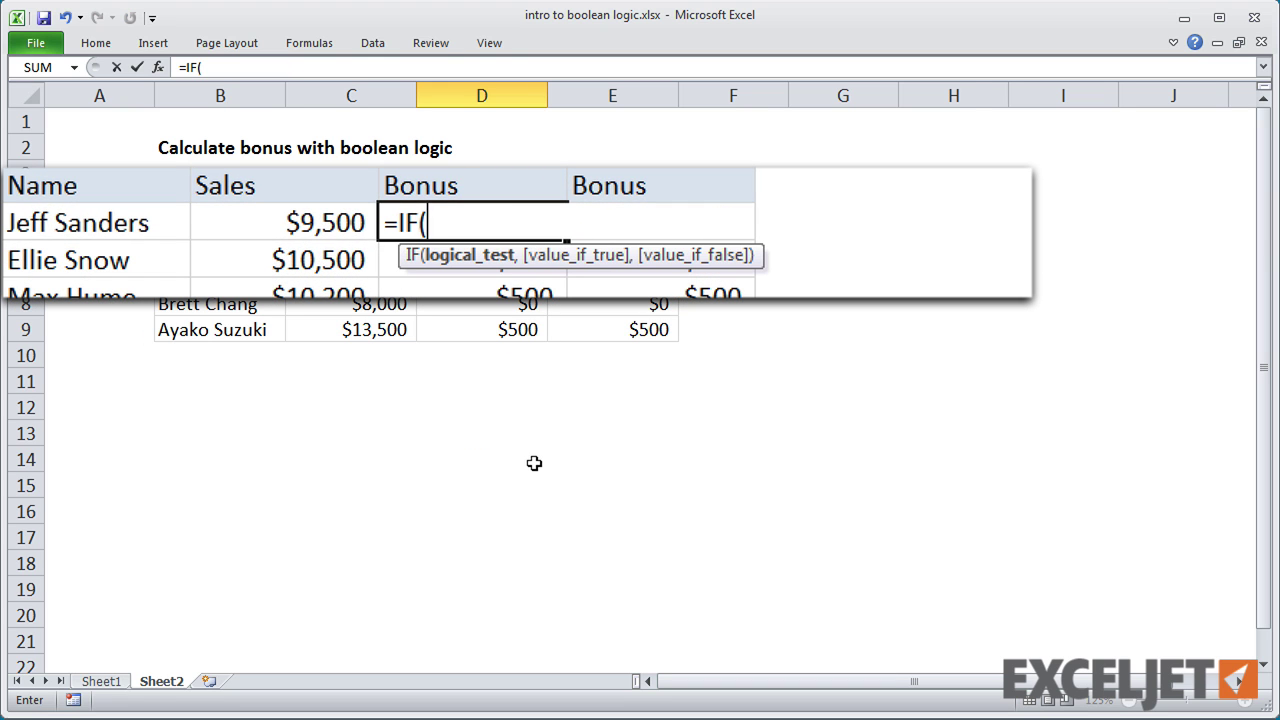
key("Left")
type(">")
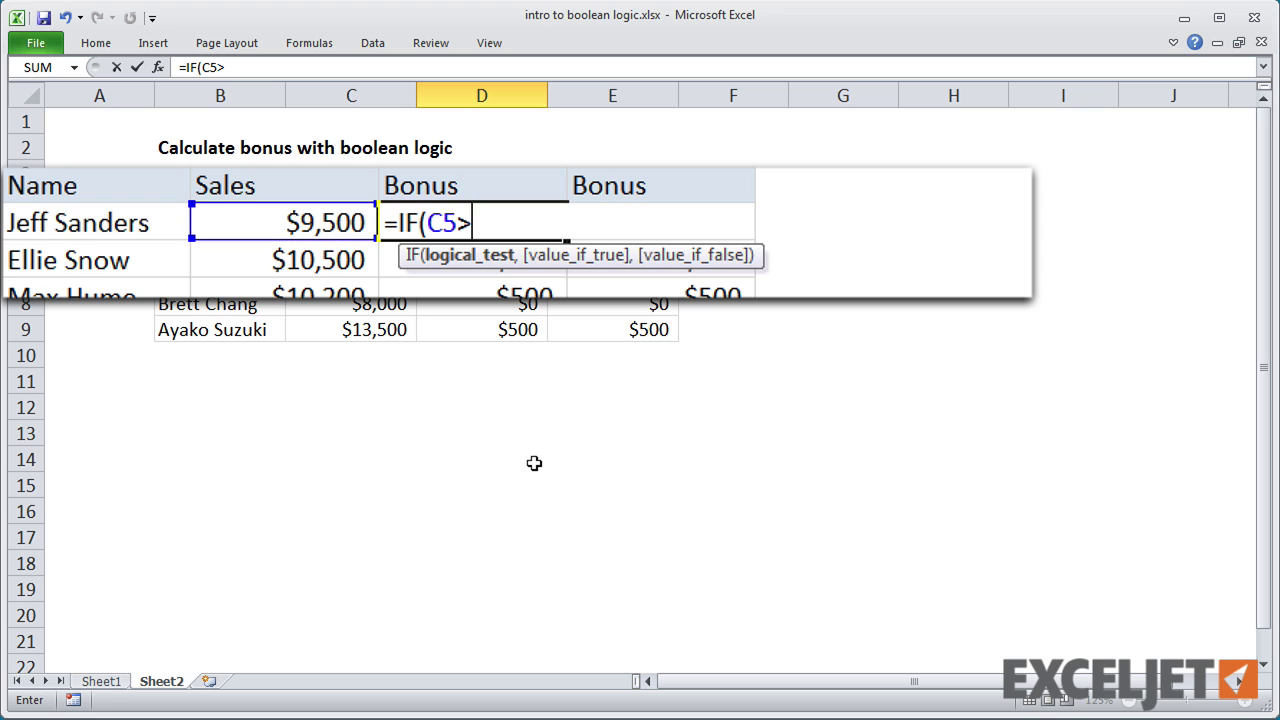
type("12000")
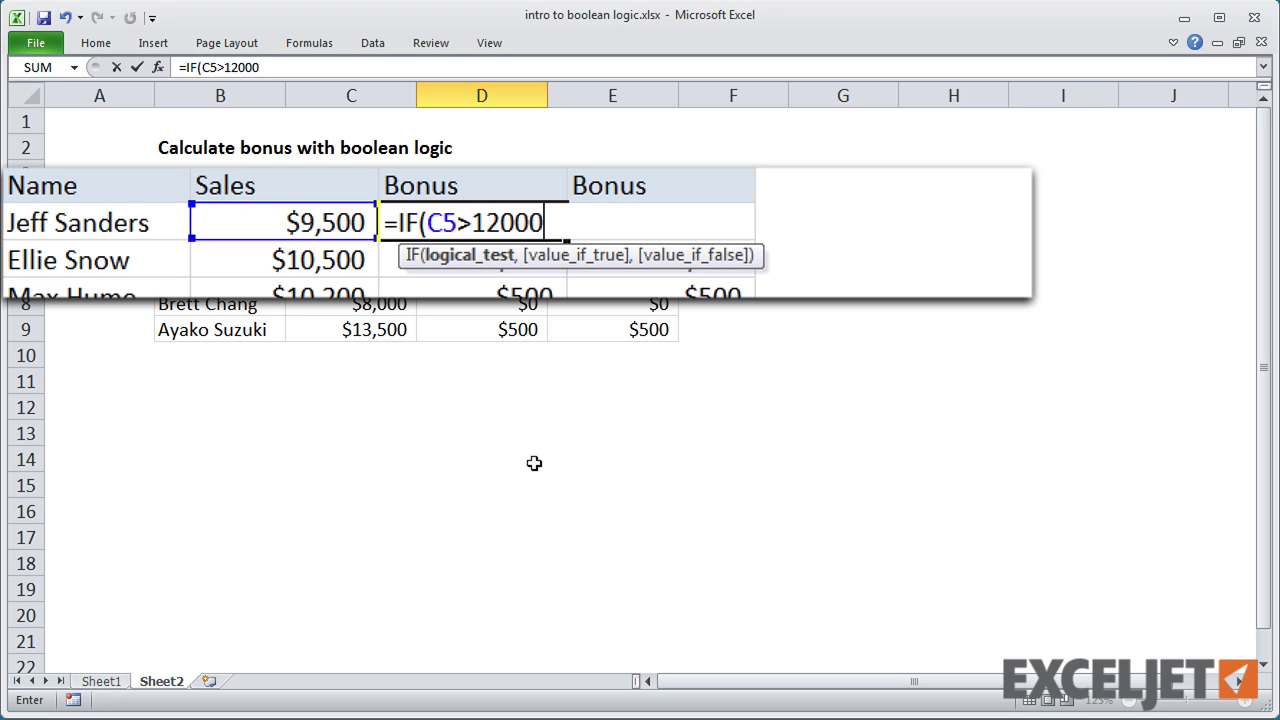
type(",5")
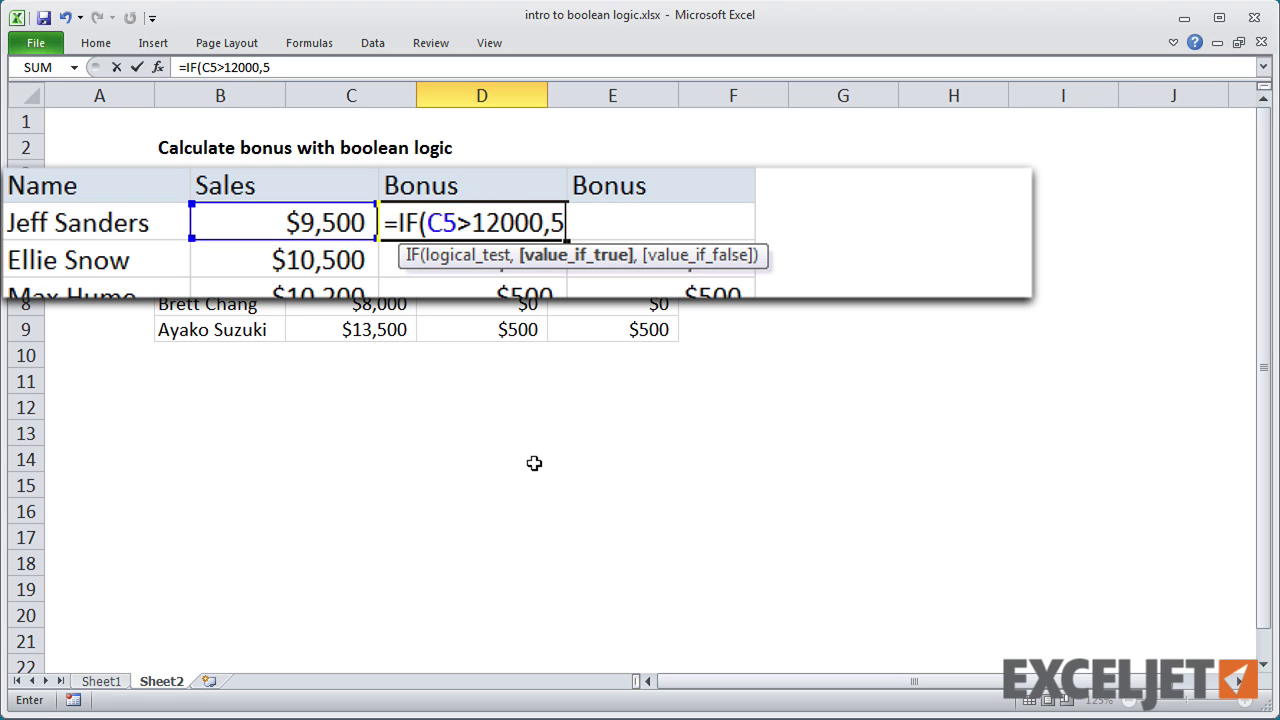
type("00+250")
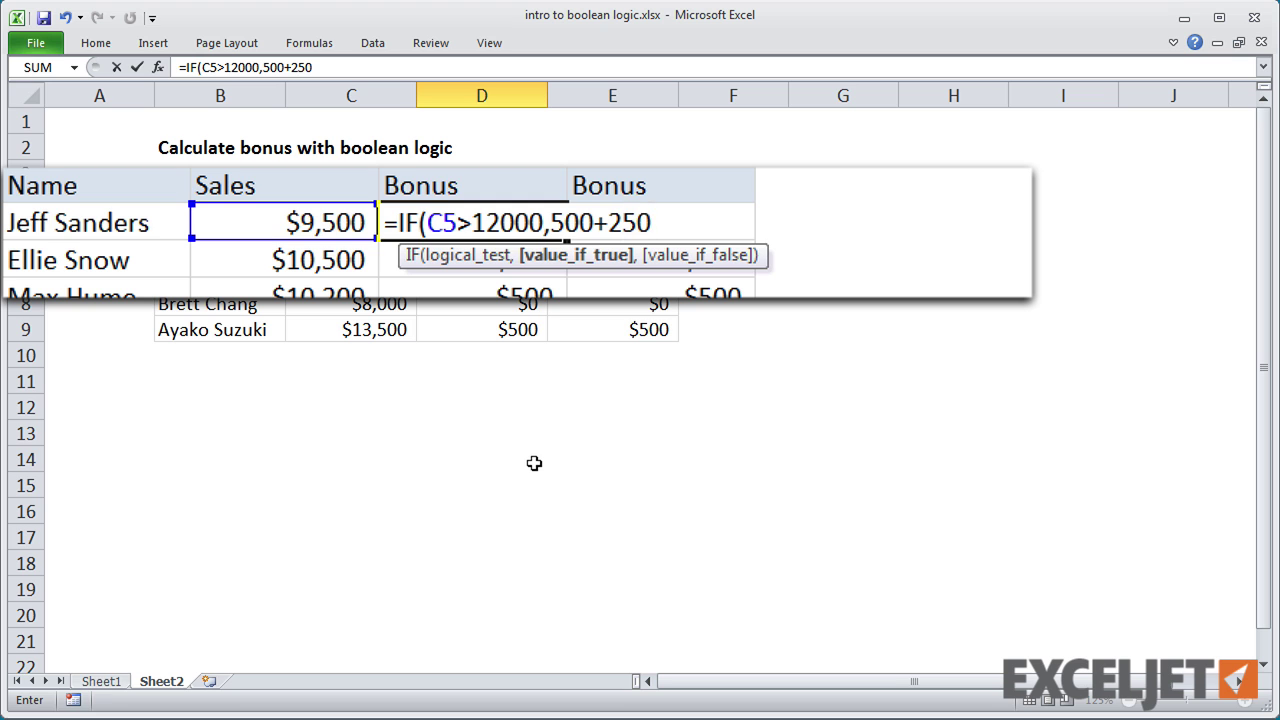
type(",IF(")
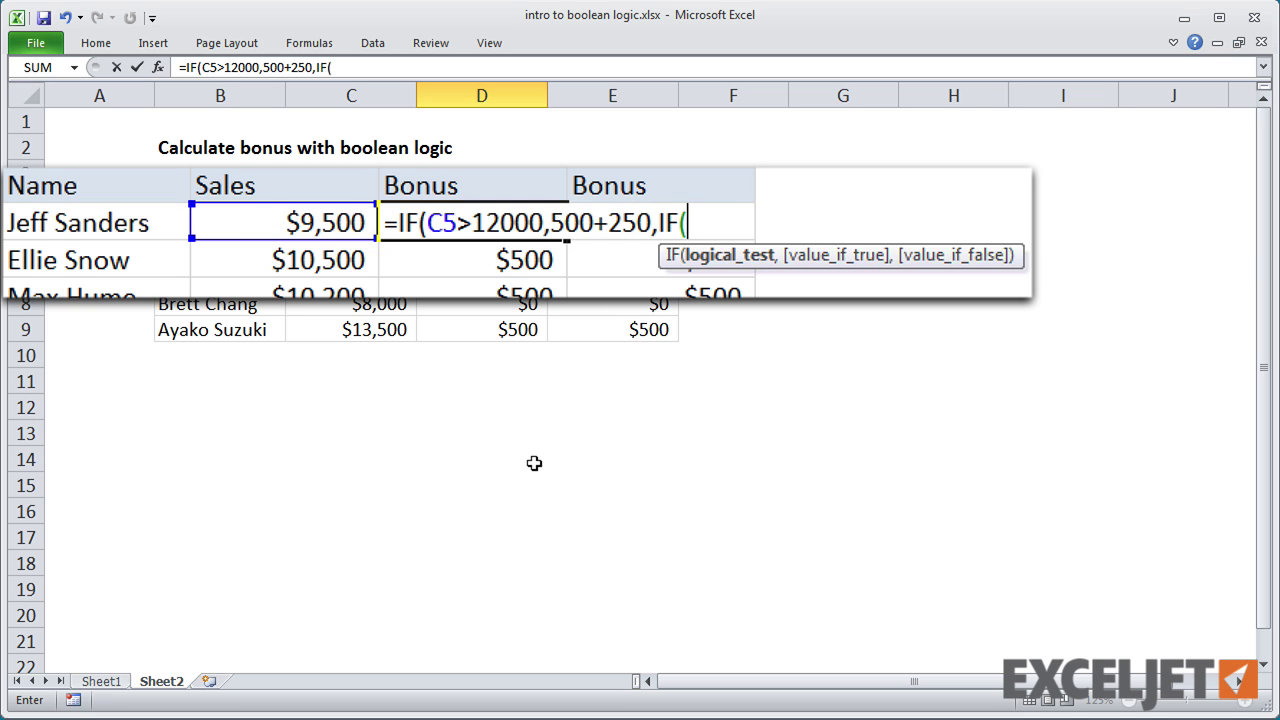
key("Left")
type(">")
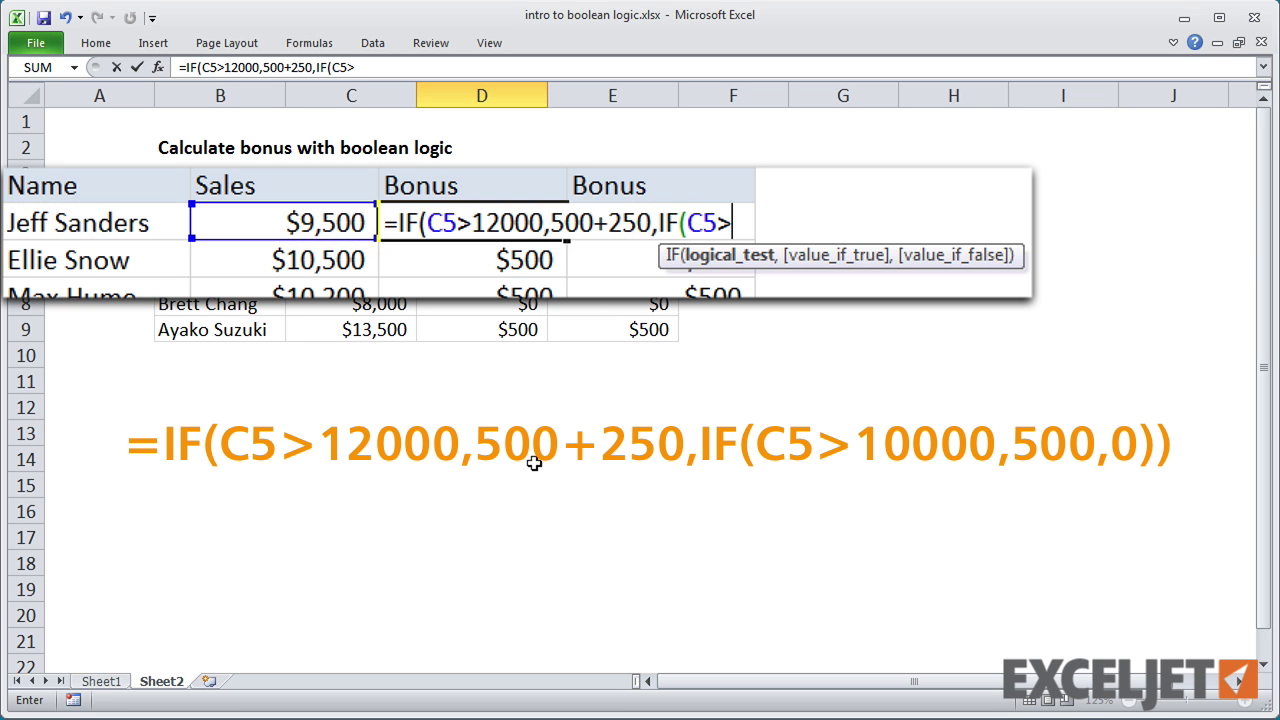
type("10000,")
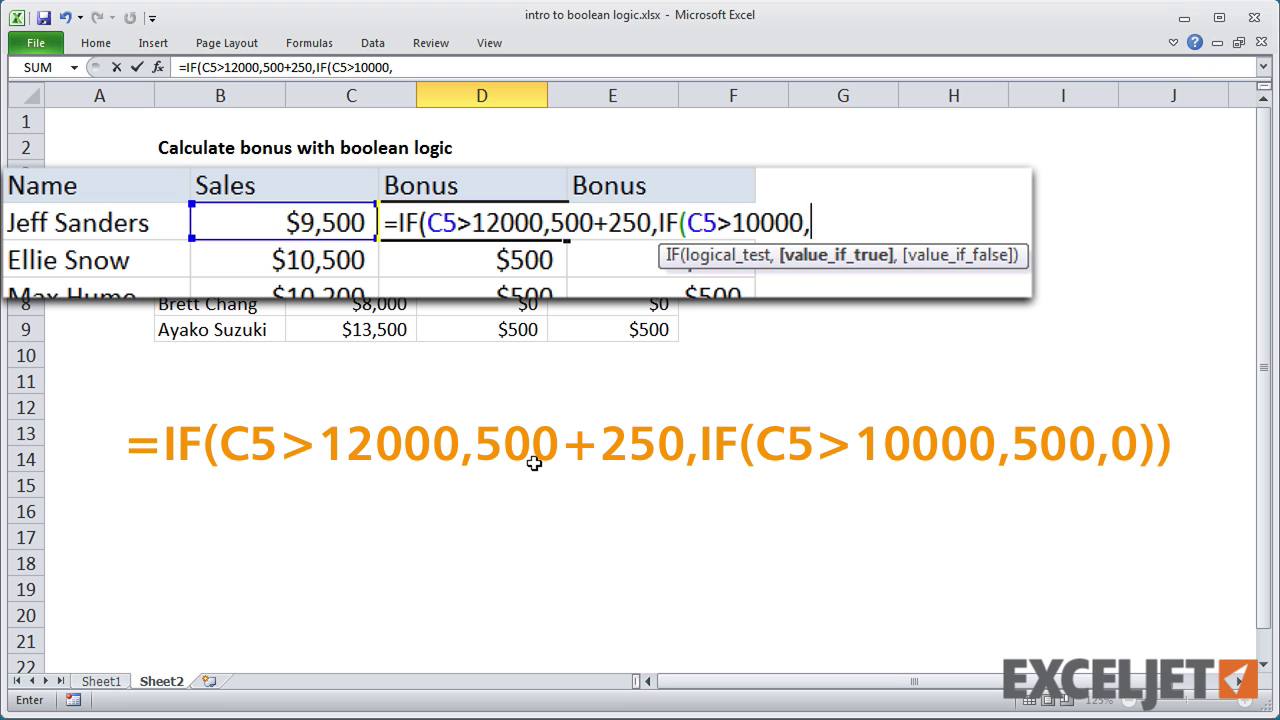
type("500,0))")
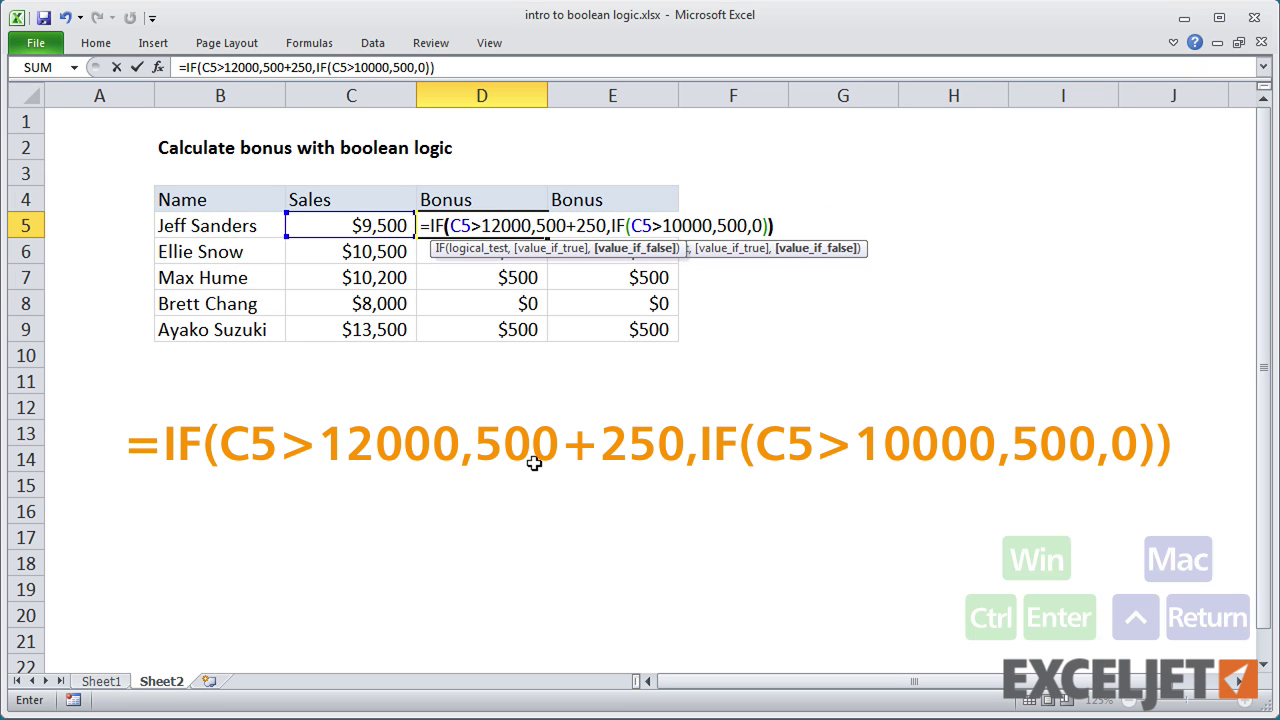
key("ctrl+Return")
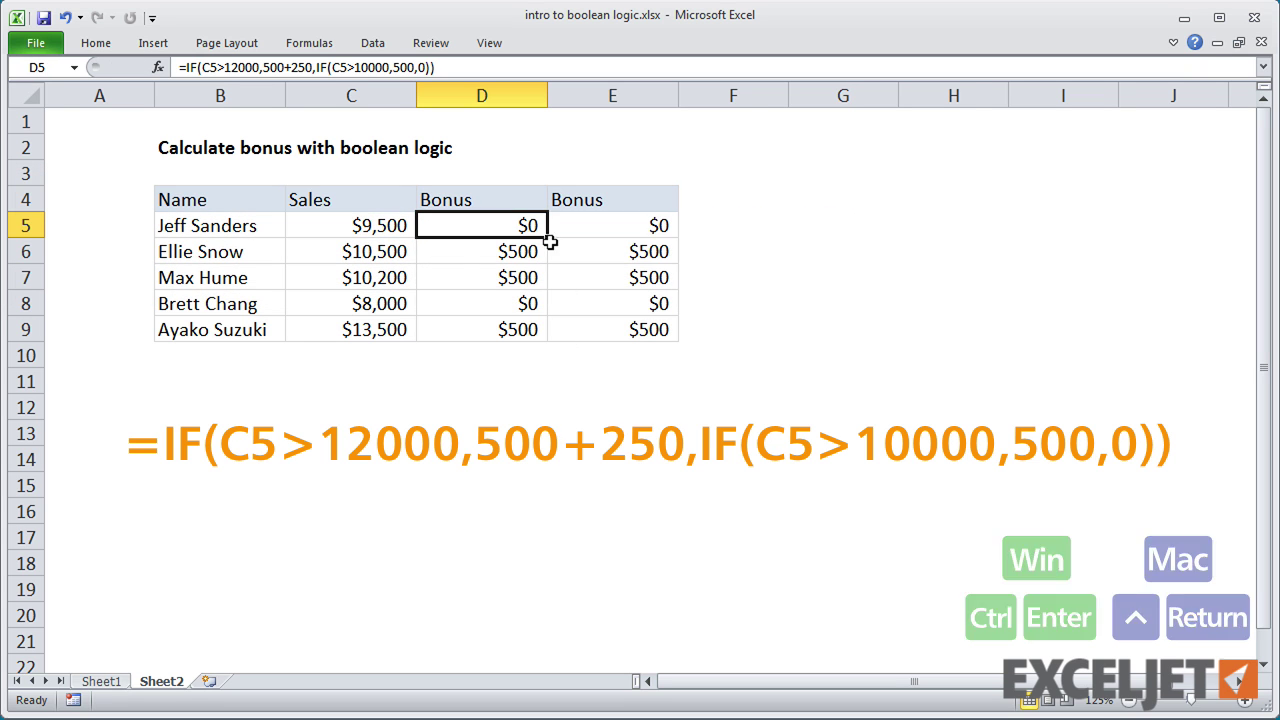
double_click(547, 238)
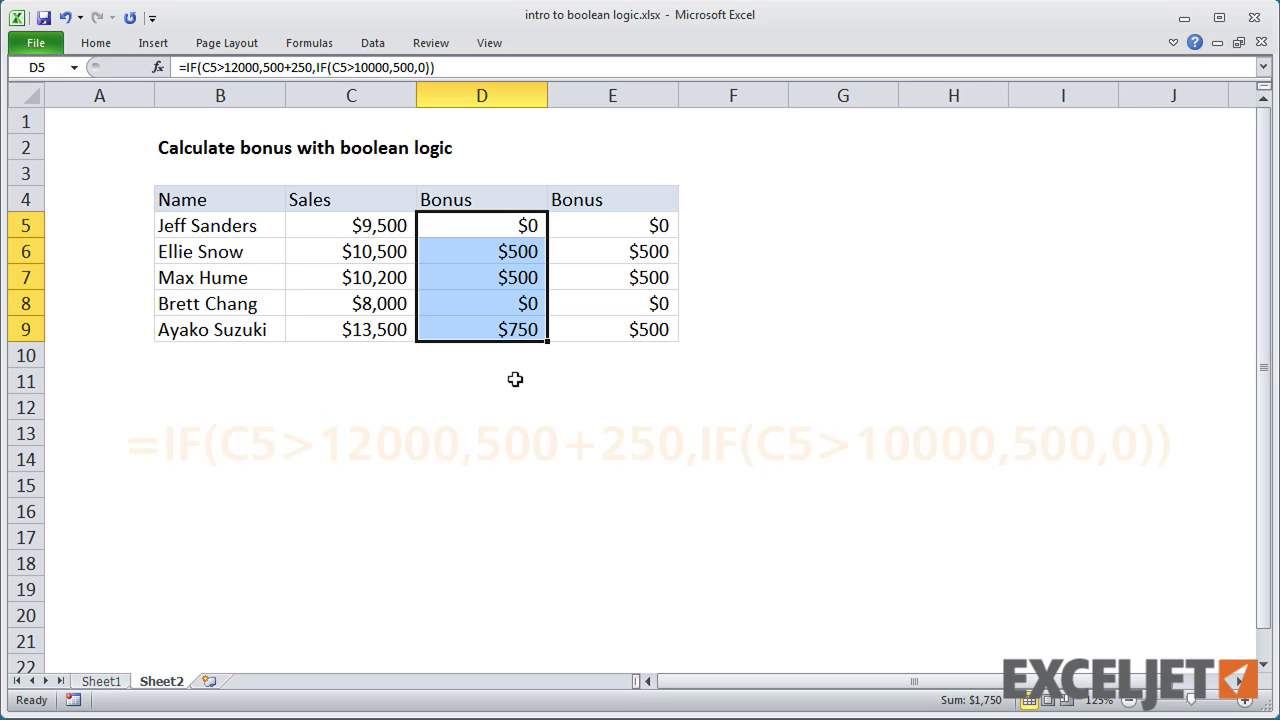
- Append + (C5>12000)*250 to the E5 formula and fill it down to E9
left_click(596, 222)
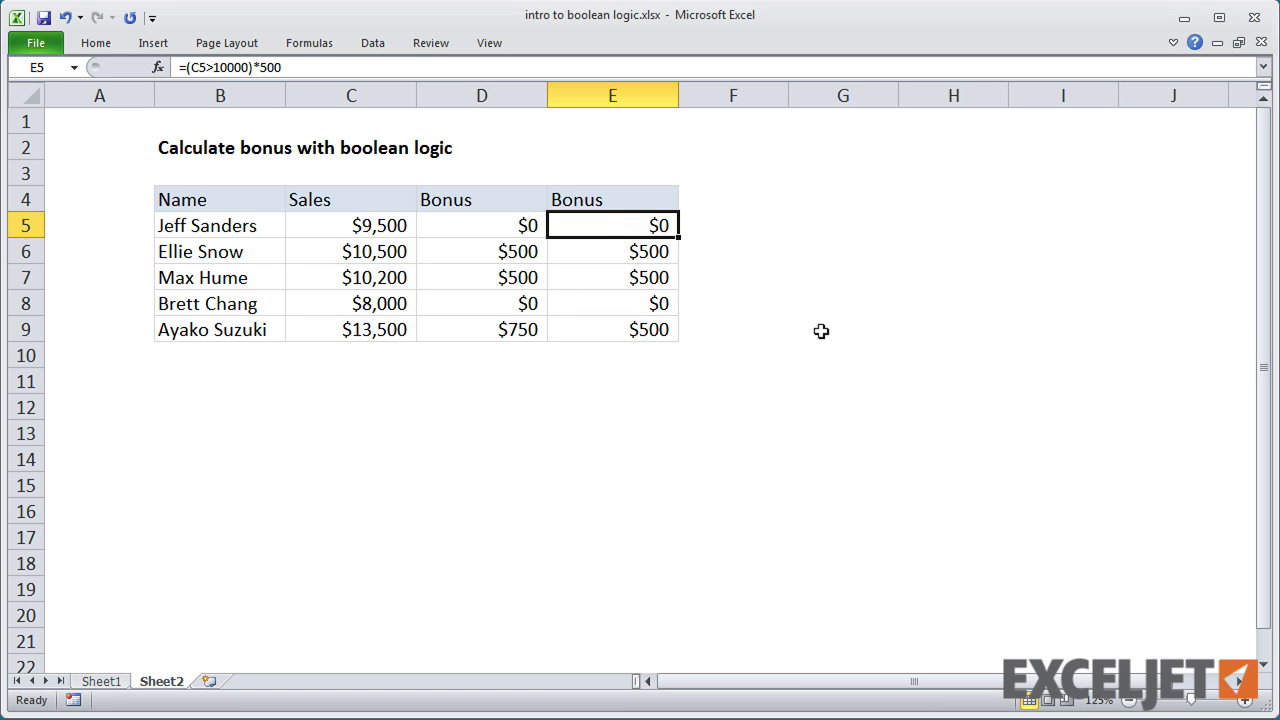
key("F2")
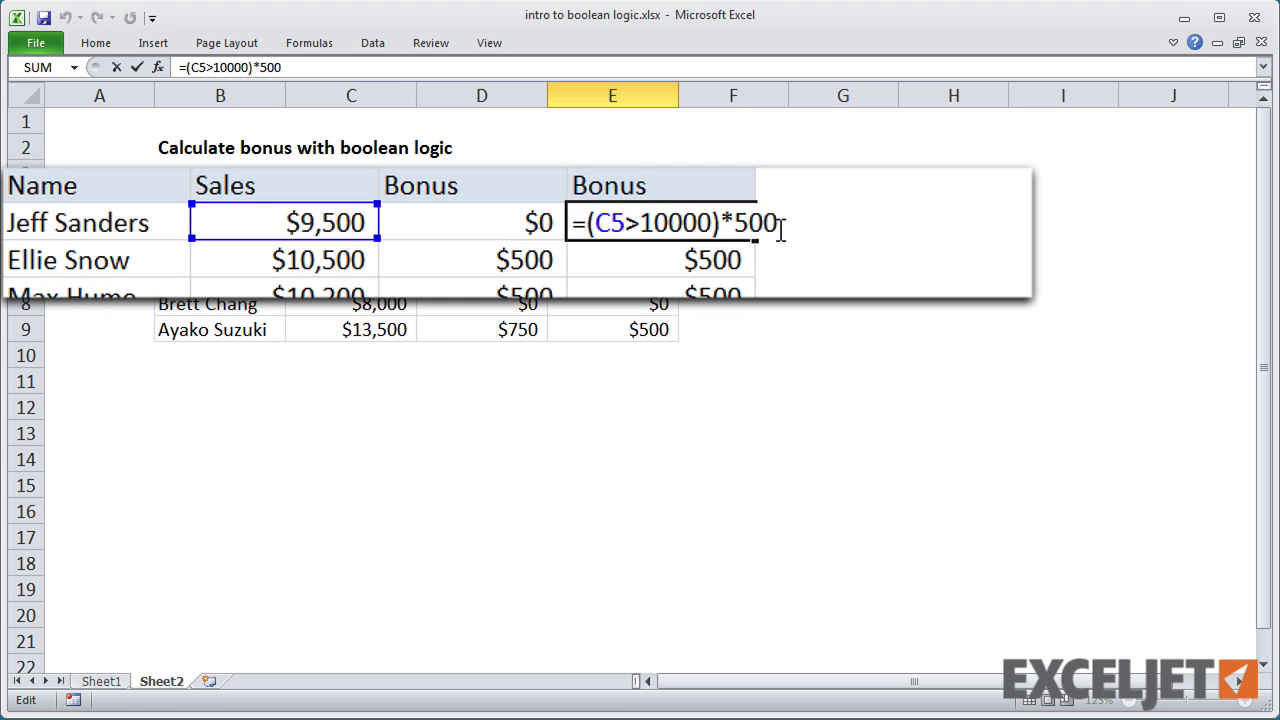
type(" + ")
type("(")
type("C5")
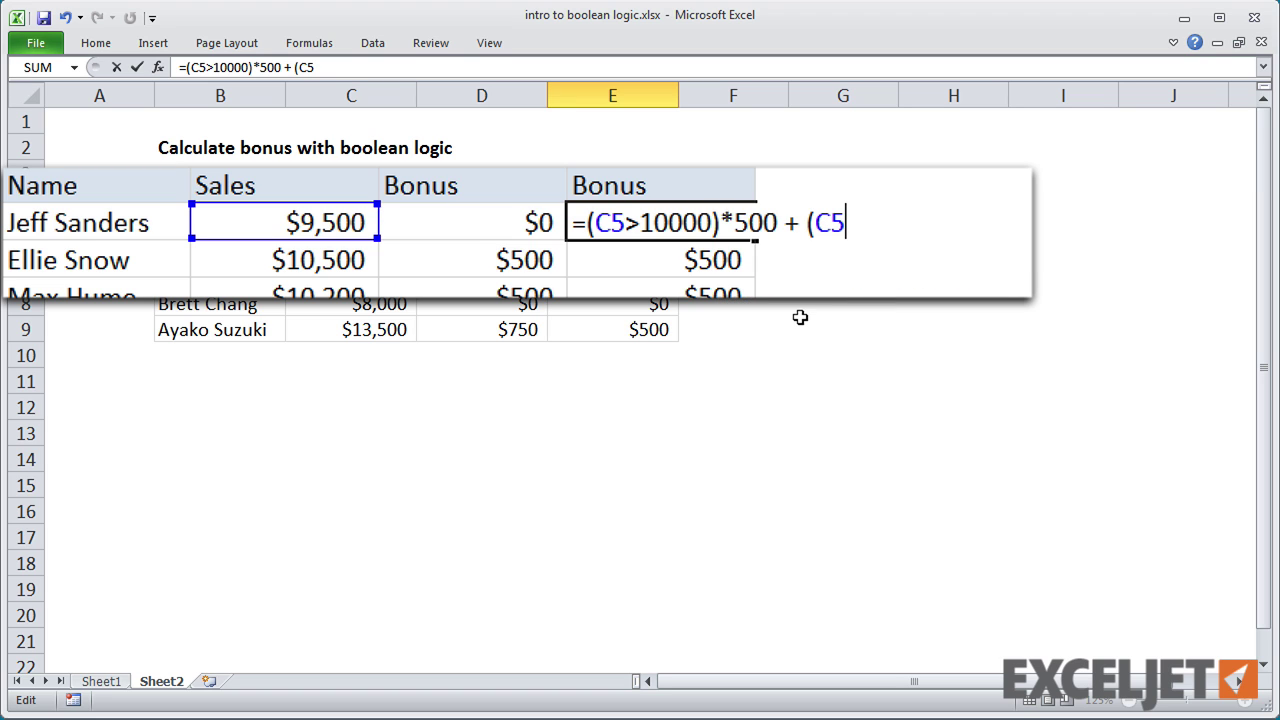
type(">12000")
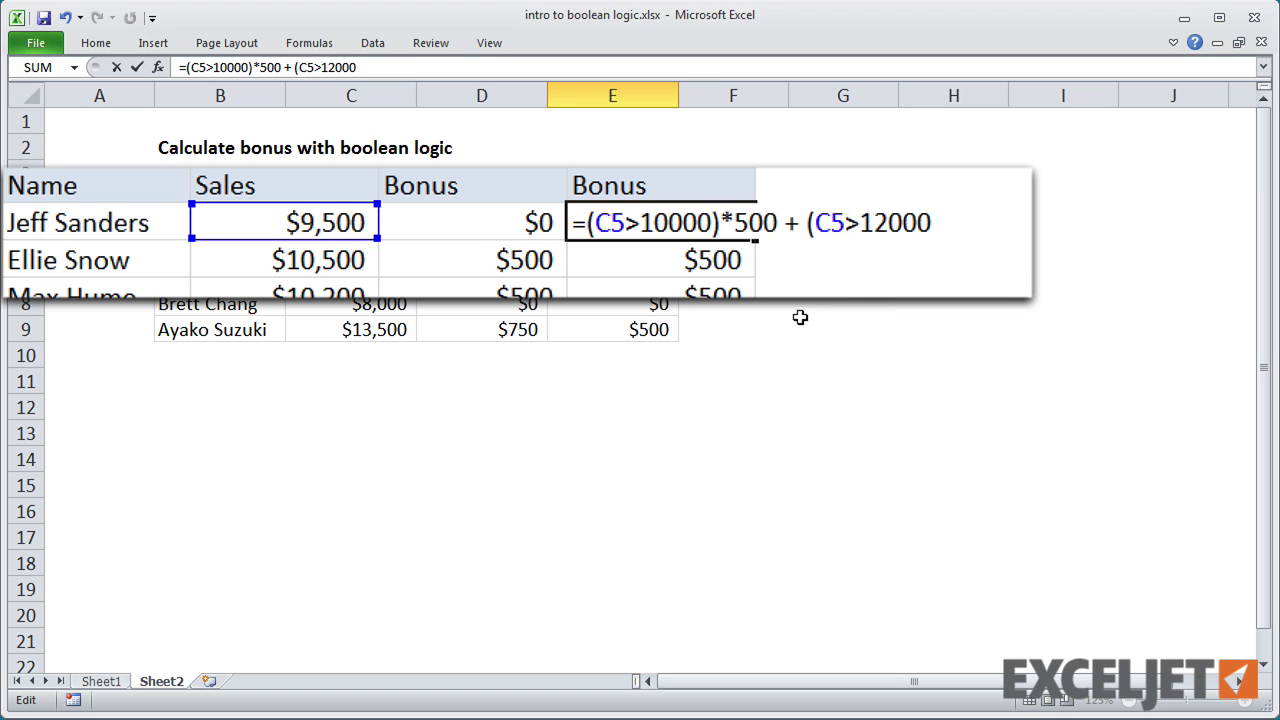
type(")*250")
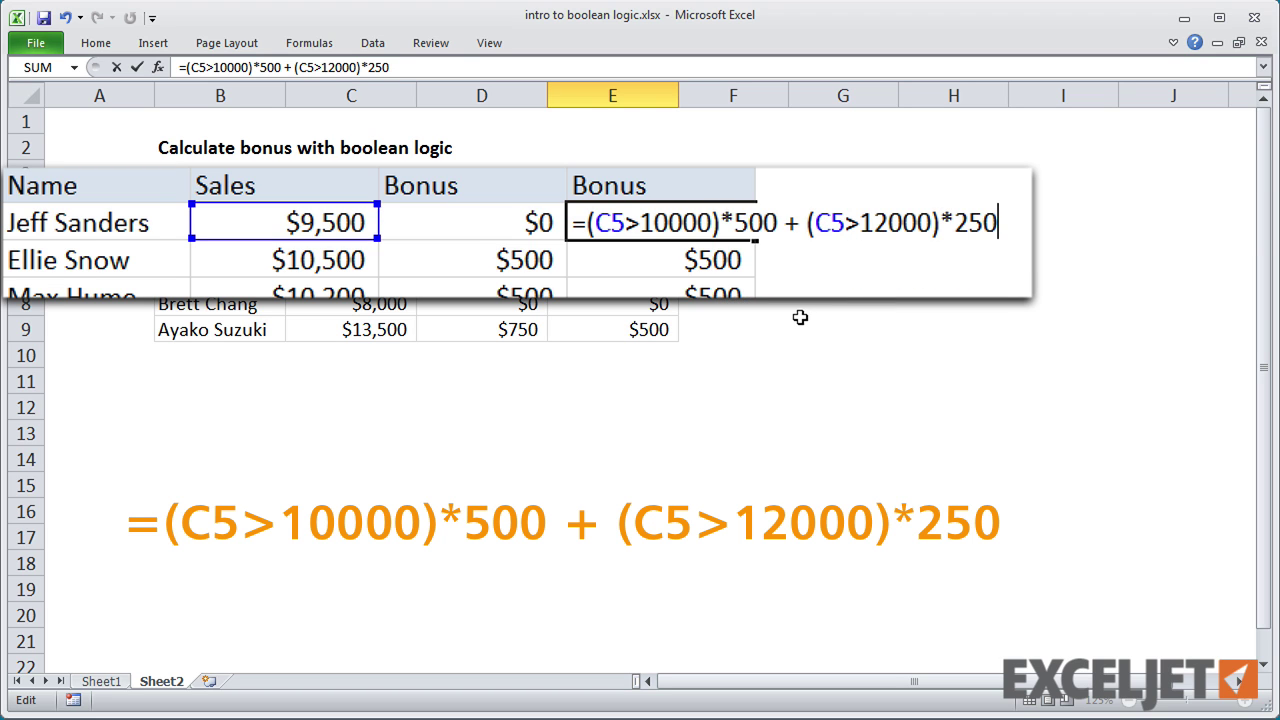
key("ctrl+Return")
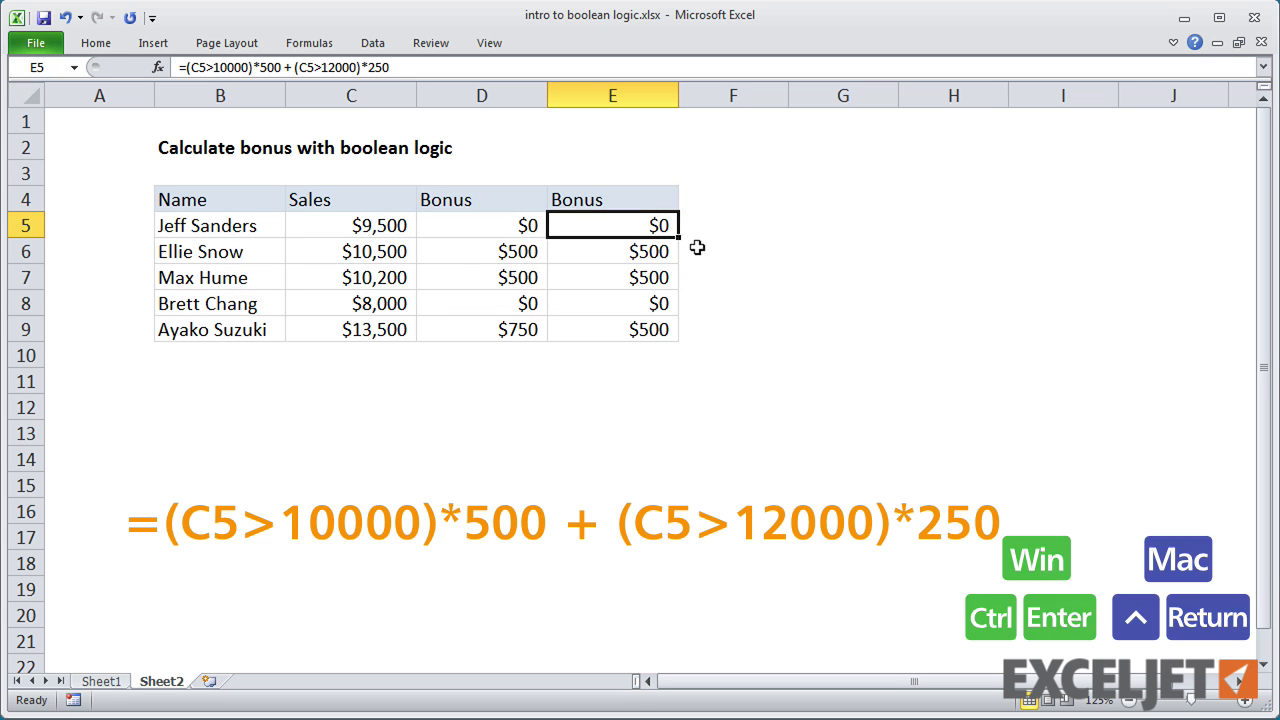
double_click(678, 238)
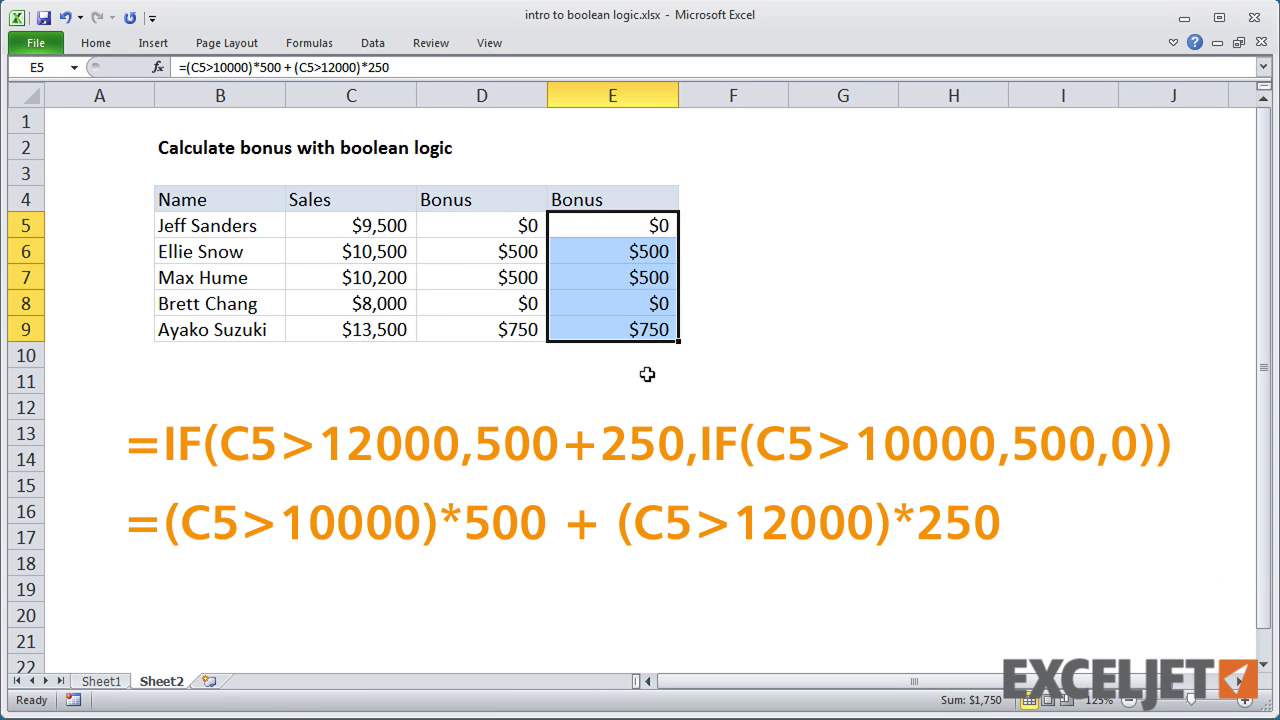